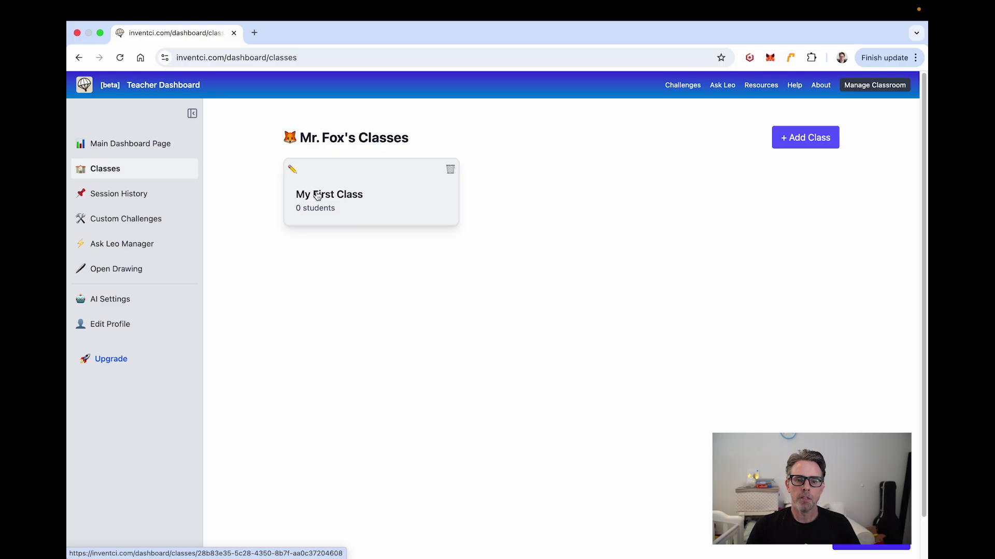
Rename My First Class to "Fox's Creative Experience" and give it the ringed planet avatar
{"action": "left_click", "coordinate": [294, 169]}
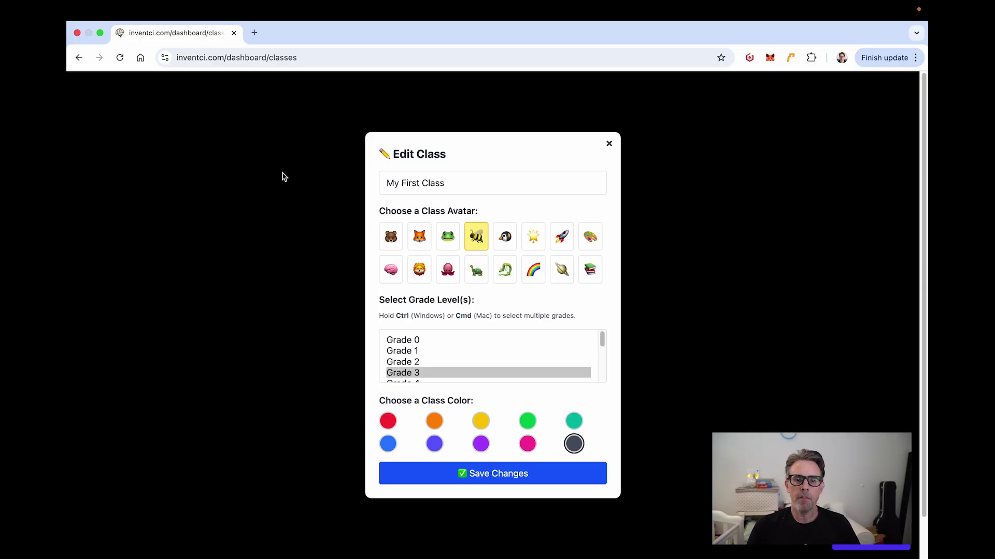
{"action": "triple_click", "coordinate": [462, 184]}
{"action": "type", "text": "Fox's Creat"}
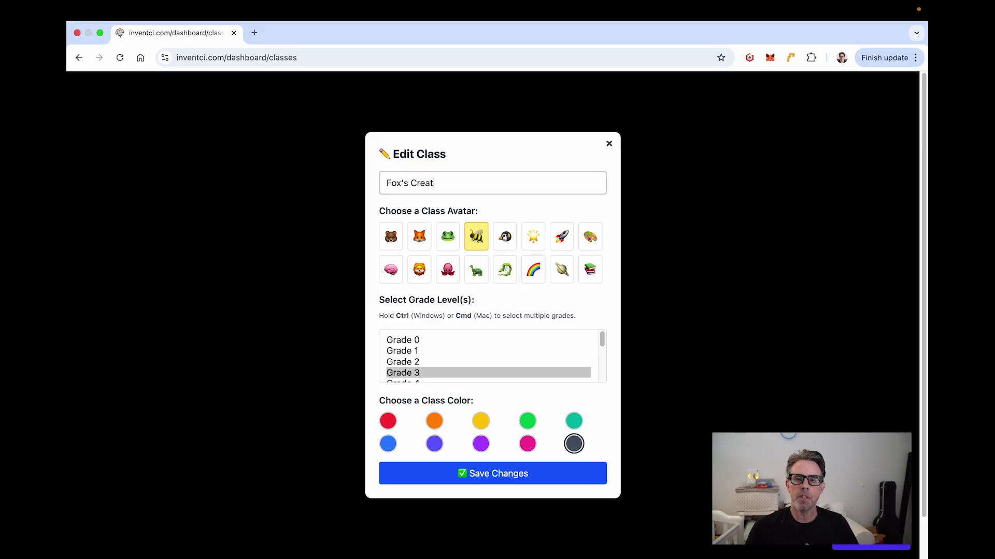
{"action": "type", "text": "ive Experience"}
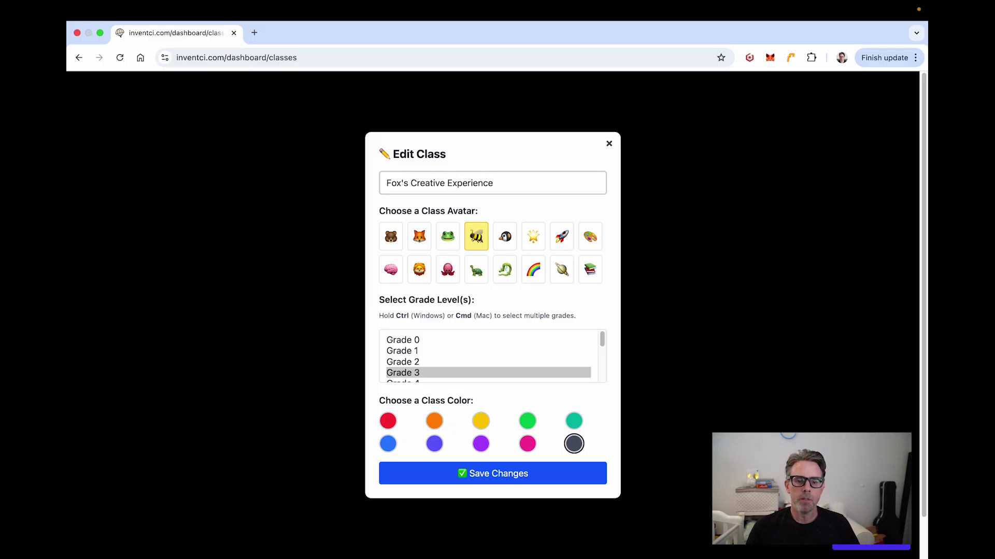
{"action": "left_click", "coordinate": [564, 273]}
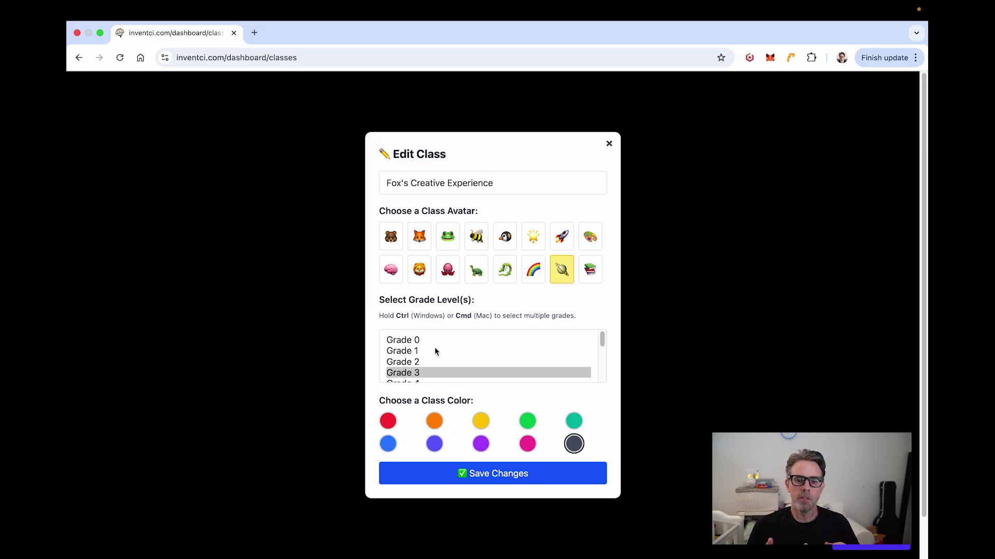
Select Grade 3 and Grade 4 as the class's grade levels and save it with the green class color
{"action": "scroll", "coordinate": [435, 352], "scroll_direction": "down", "scroll_amount": 5}
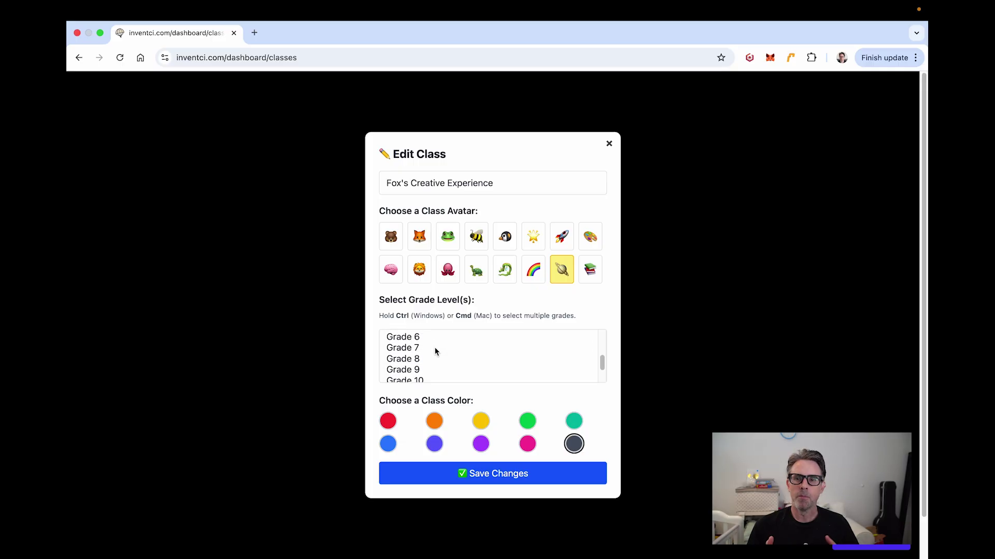
{"action": "scroll", "coordinate": [436, 352], "scroll_direction": "down", "scroll_amount": 1}
{"action": "scroll", "coordinate": [435, 352], "scroll_direction": "down", "scroll_amount": 1}
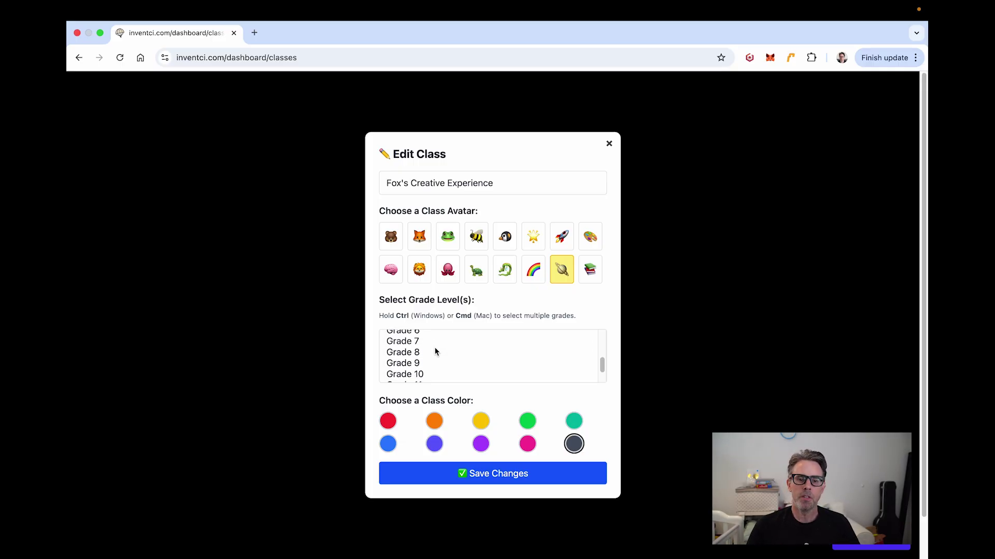
{"action": "scroll", "coordinate": [435, 352], "scroll_direction": "down", "scroll_amount": 3}
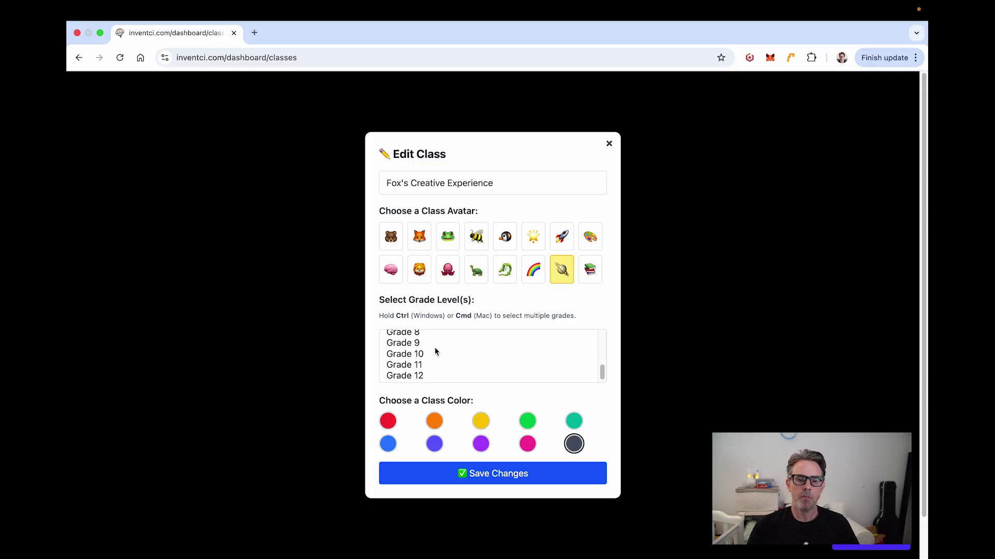
{"action": "scroll", "coordinate": [434, 351], "scroll_direction": "up", "scroll_amount": 5}
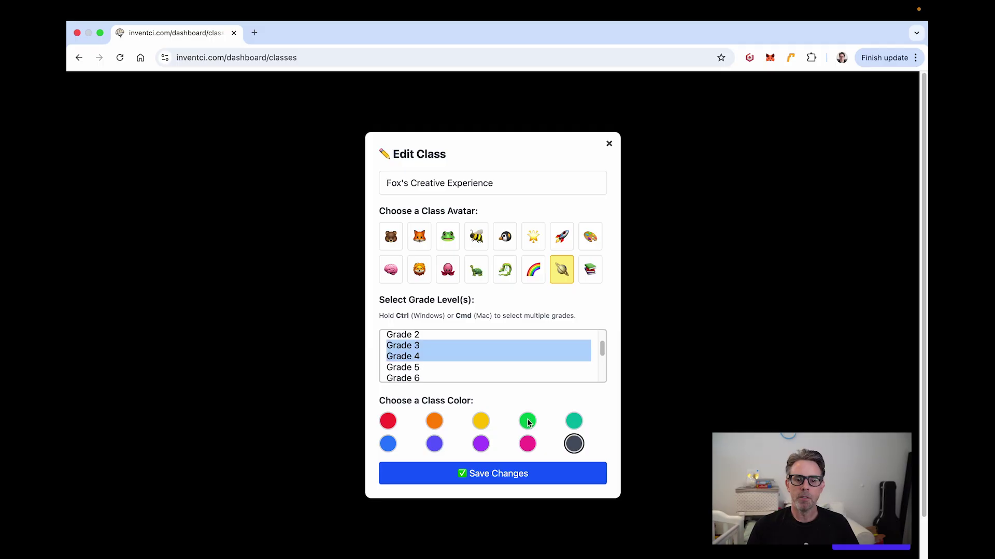
{"action": "left_click", "coordinate": [527, 421]}
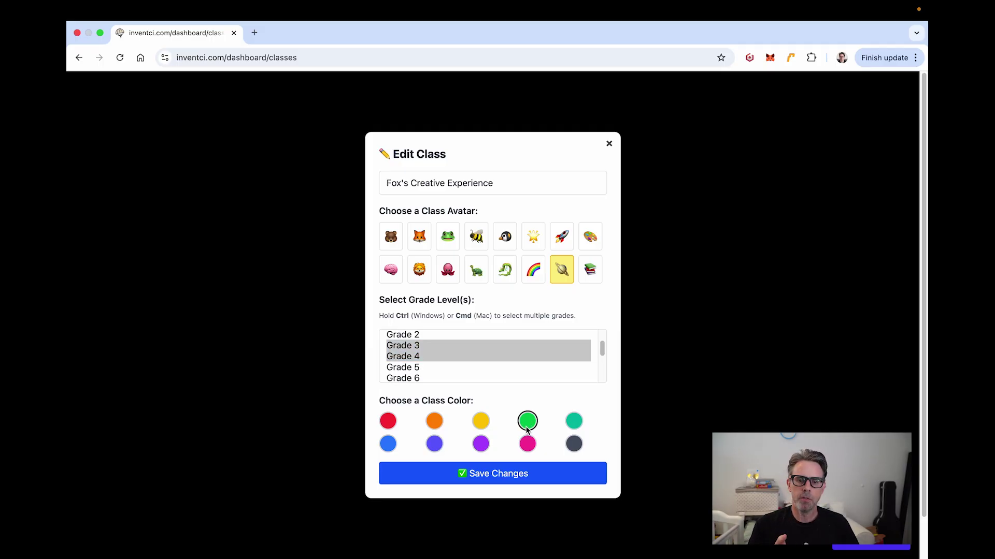
{"action": "left_click", "coordinate": [493, 477]}
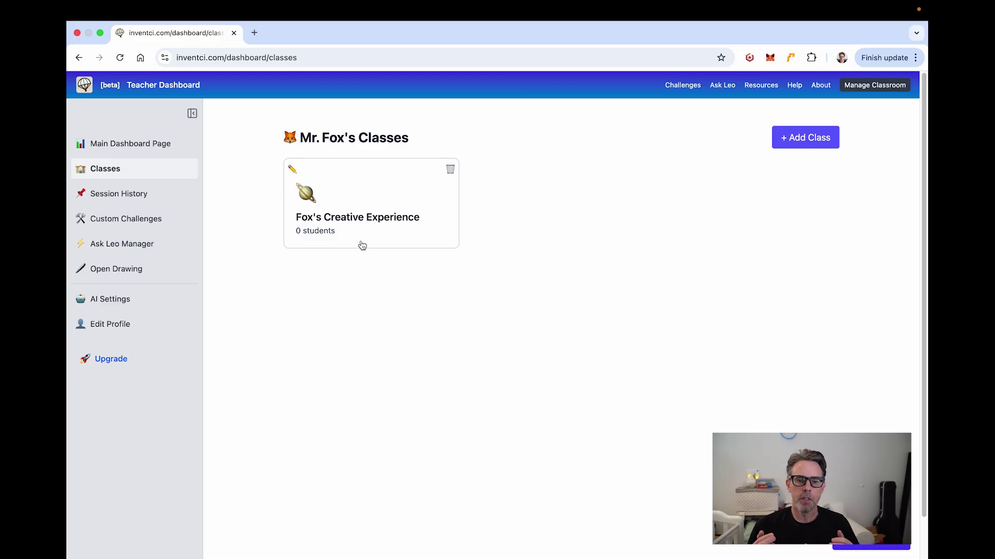
Open the roster of Fox's Creative Experience and add the first two students by preferred name only
{"action": "left_click", "coordinate": [360, 207]}
{"action": "left_click", "coordinate": [259, 275]}
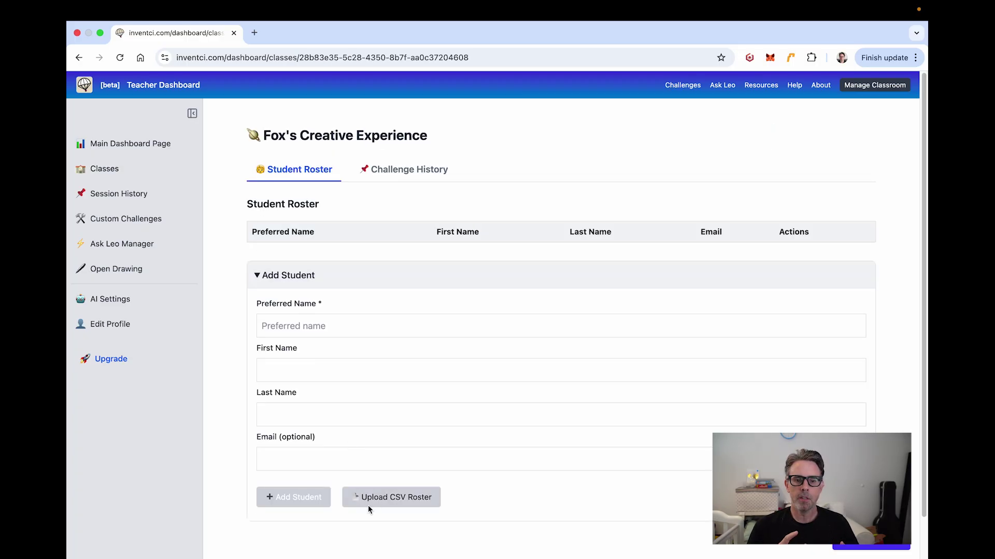
{"action": "left_click", "coordinate": [326, 327]}
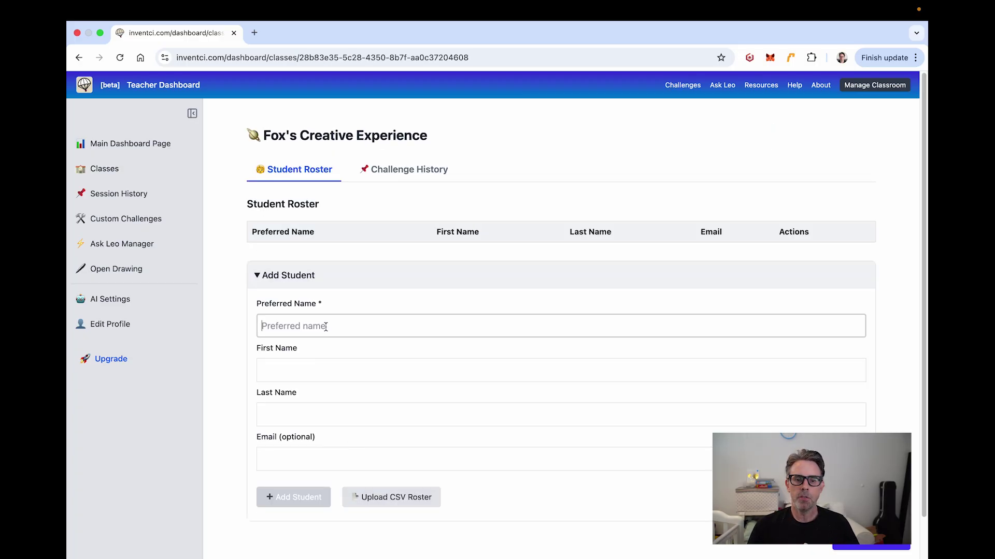
{"action": "type", "text": "Steve K."}
{"action": "key", "text": "Return"}
{"action": "type", "text": "Suzie"}
{"action": "key", "text": "Return"}
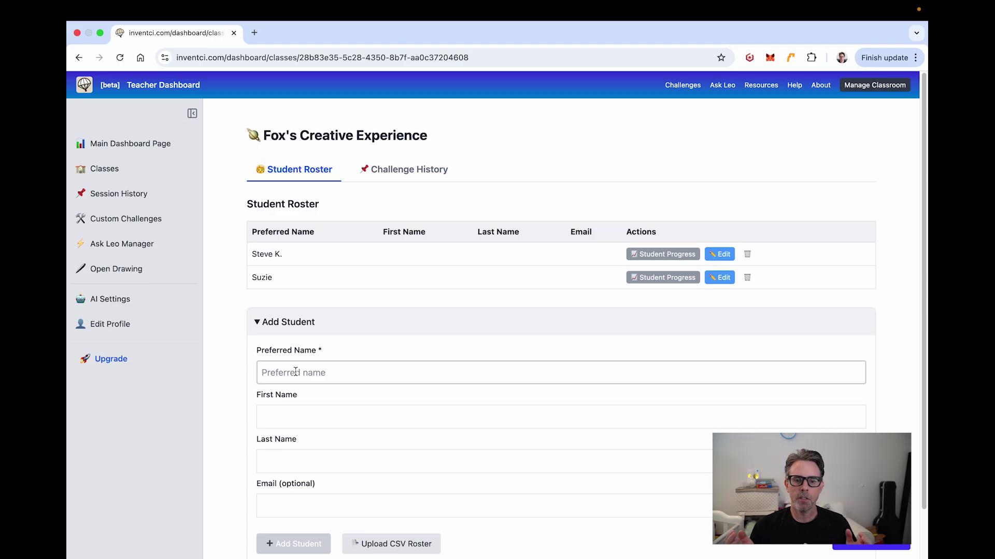
Add four more students to the class roster, entering only each student's preferred name
{"action": "type", "text": "Paul"}
{"action": "key", "text": "Return"}
{"action": "type", "text": "Carla"}
{"action": "key", "text": "Return"}
{"action": "type", "text": "Jason P."}
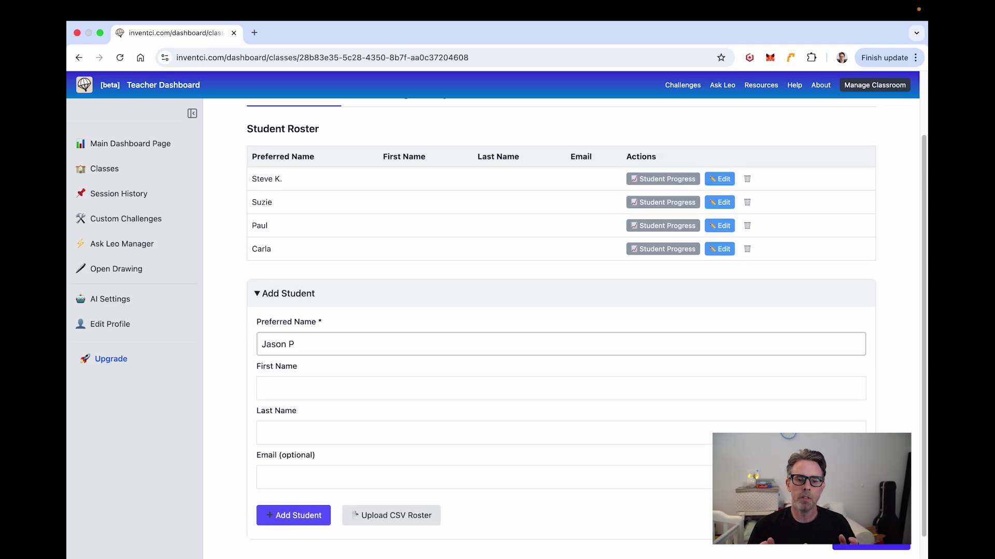
{"action": "key", "text": "Return"}
{"action": "type", "text": "Mikey"}
{"action": "key", "text": "Return"}
{"action": "scroll", "coordinate": [619, 151], "scroll_direction": "up", "scroll_amount": 2}
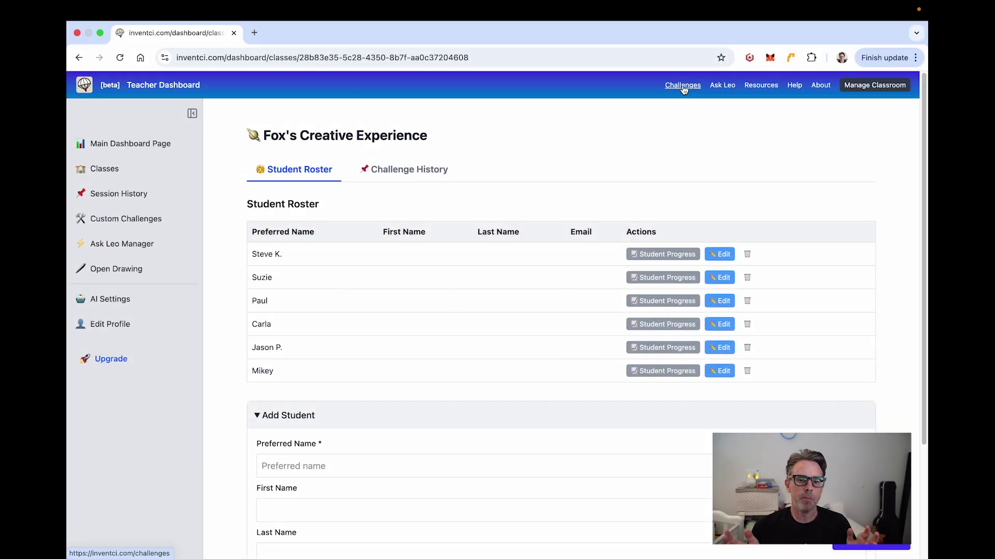
Open the Invent challenges and look through the available challenge cards
{"action": "left_click", "coordinate": [682, 86]}
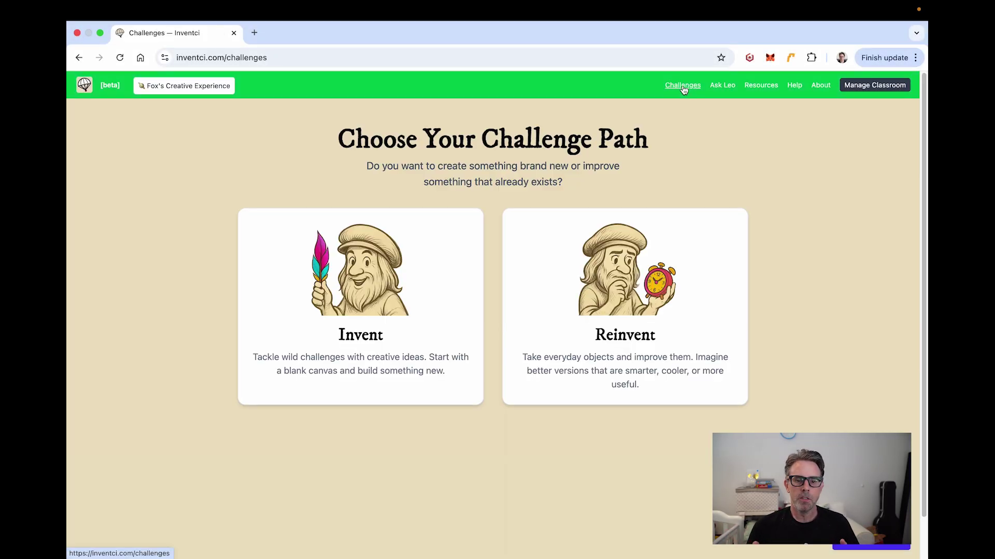
{"action": "left_click", "coordinate": [265, 242]}
{"action": "scroll", "coordinate": [269, 251], "scroll_direction": "down", "scroll_amount": 3}
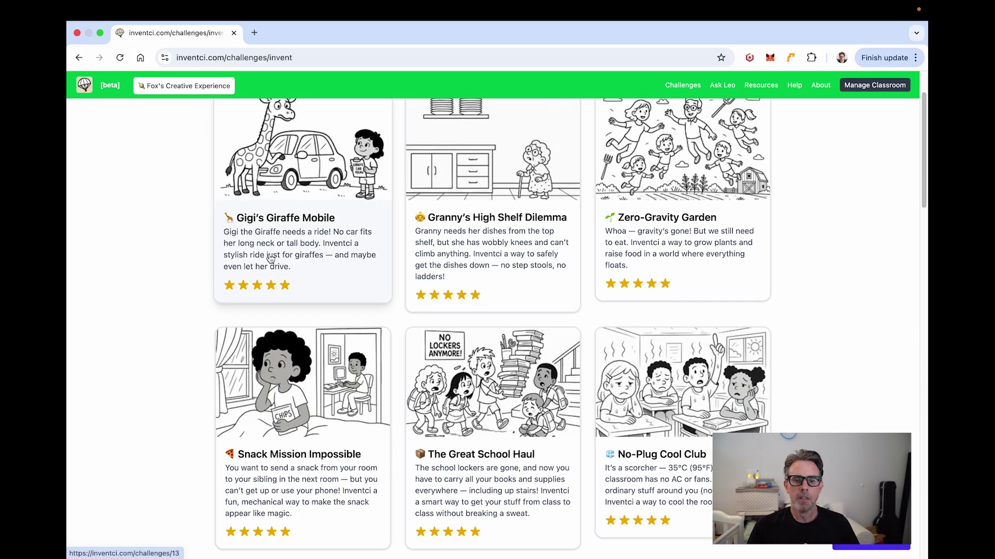
{"action": "scroll", "coordinate": [487, 269], "scroll_direction": "up", "scroll_amount": 2}
{"action": "scroll", "coordinate": [492, 290], "scroll_direction": "down", "scroll_amount": 1}
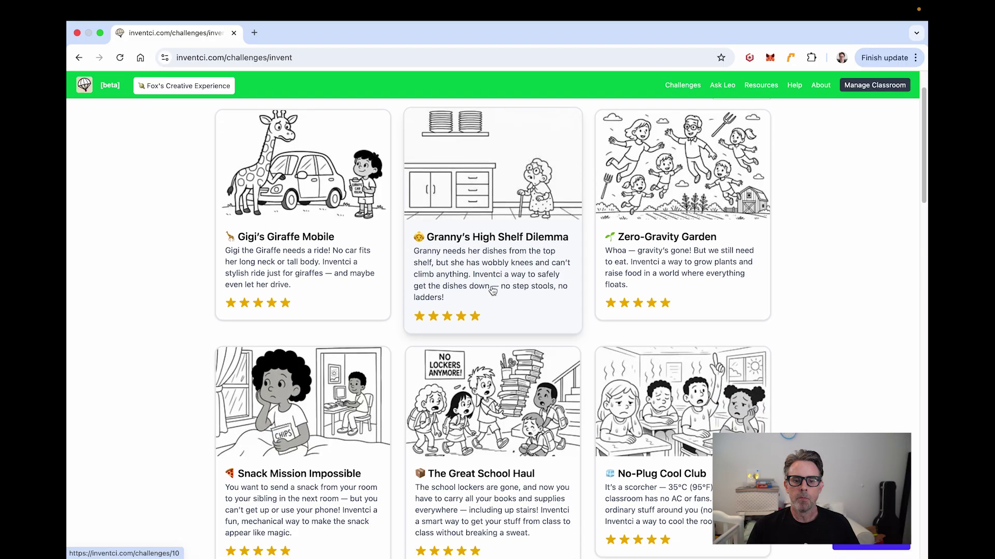
{"action": "scroll", "coordinate": [493, 291], "scroll_direction": "down", "scroll_amount": 10}
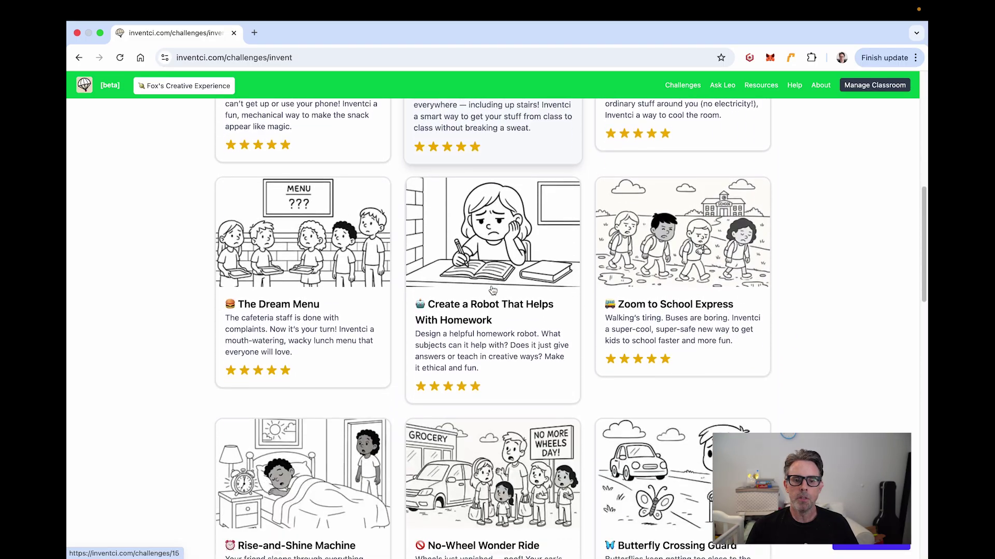
{"action": "scroll", "coordinate": [391, 262], "scroll_direction": "up", "scroll_amount": 10}
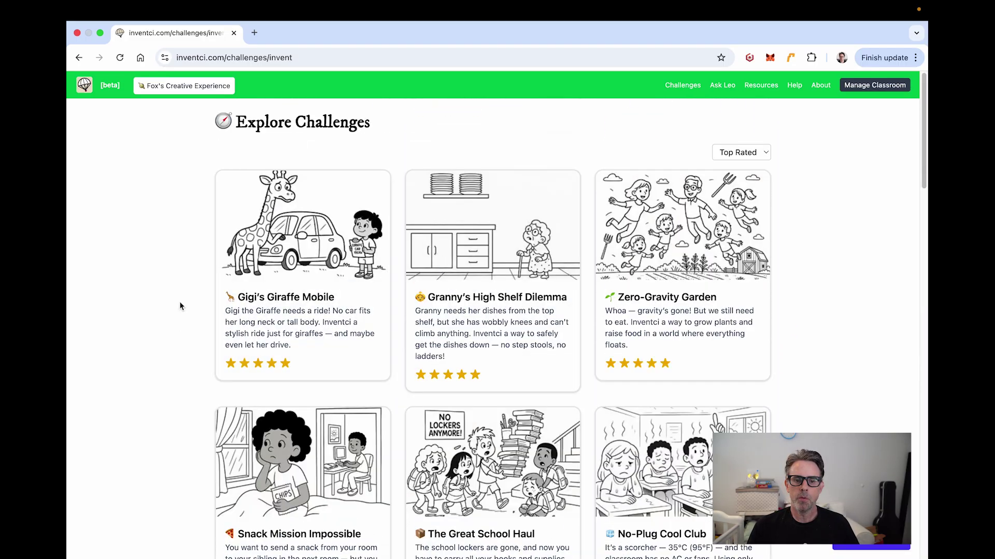
Change the sort order of the Invent challenges and browse the reordered list
{"action": "left_click", "coordinate": [740, 152]}
{"action": "left_click", "coordinate": [741, 176]}
{"action": "scroll", "coordinate": [671, 283], "scroll_direction": "down", "scroll_amount": 20}
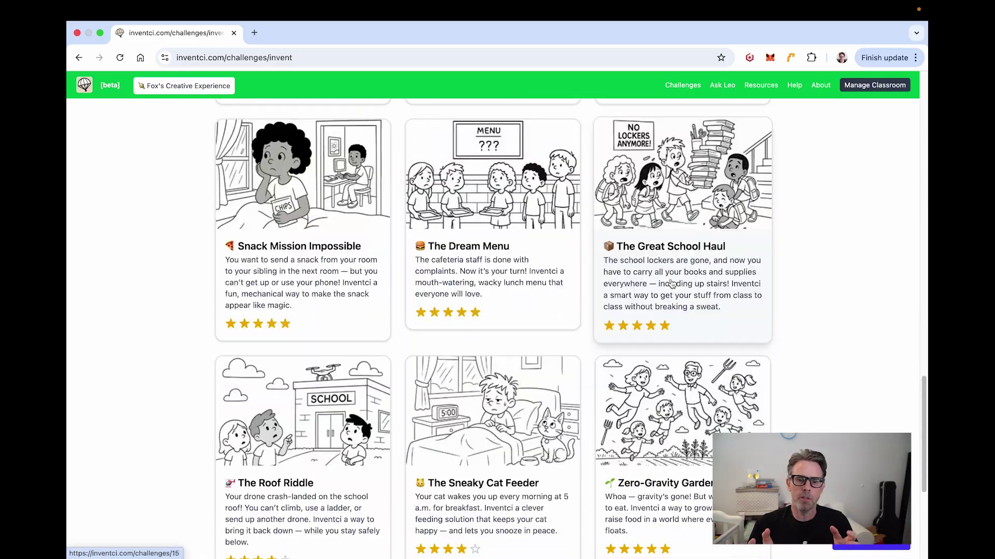
{"action": "scroll", "coordinate": [670, 283], "scroll_direction": "up", "scroll_amount": 20}
Open the Floaty Farm Fresh challenge and read its description, classroom step overview and ways of running it
{"action": "left_click", "coordinate": [297, 269]}
{"action": "scroll", "coordinate": [275, 249], "scroll_direction": "down", "scroll_amount": 2}
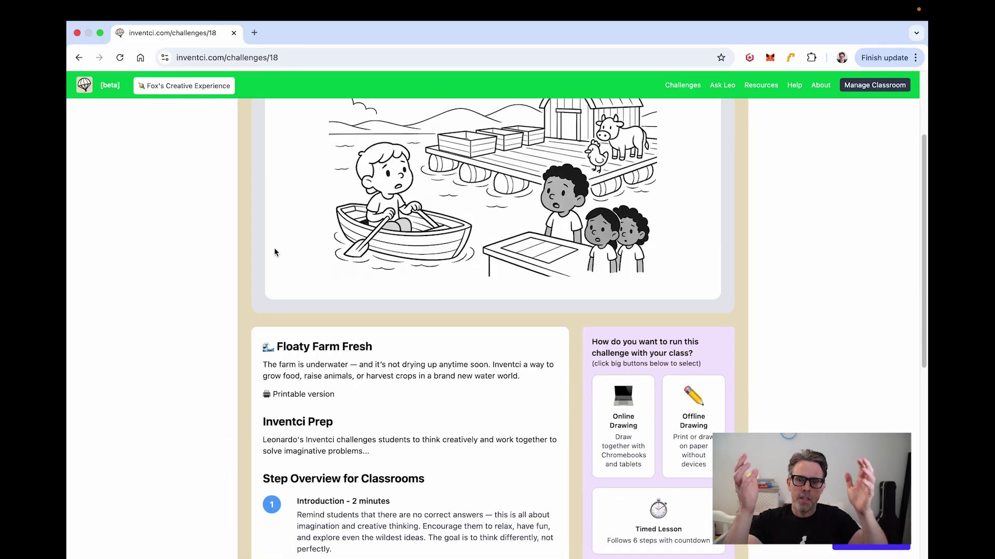
{"action": "scroll", "coordinate": [274, 251], "scroll_direction": "down", "scroll_amount": 2}
{"action": "triple_click", "coordinate": [543, 299]}
{"action": "left_click", "coordinate": [543, 300]}
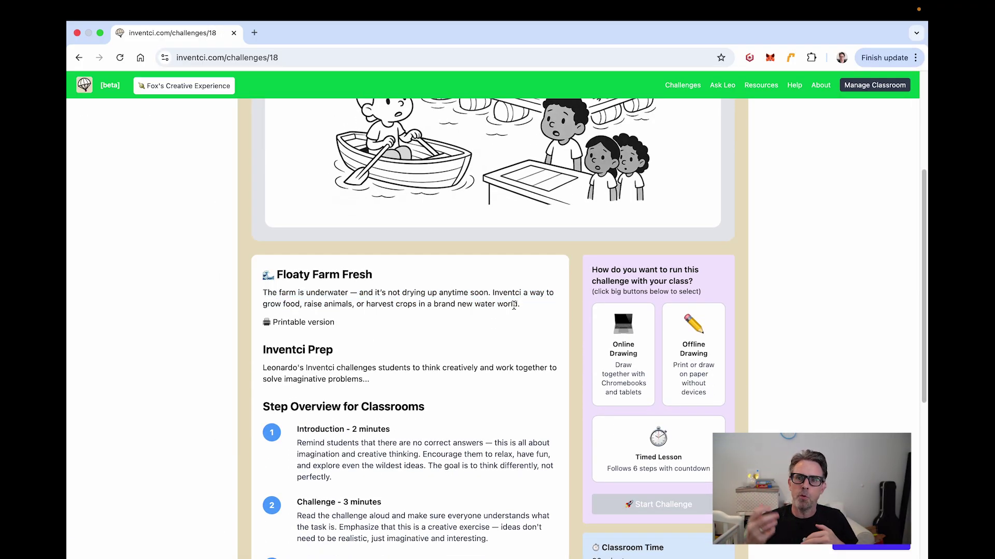
{"action": "scroll", "coordinate": [513, 306], "scroll_direction": "down", "scroll_amount": 3}
{"action": "scroll", "coordinate": [514, 306], "scroll_direction": "down", "scroll_amount": 7}
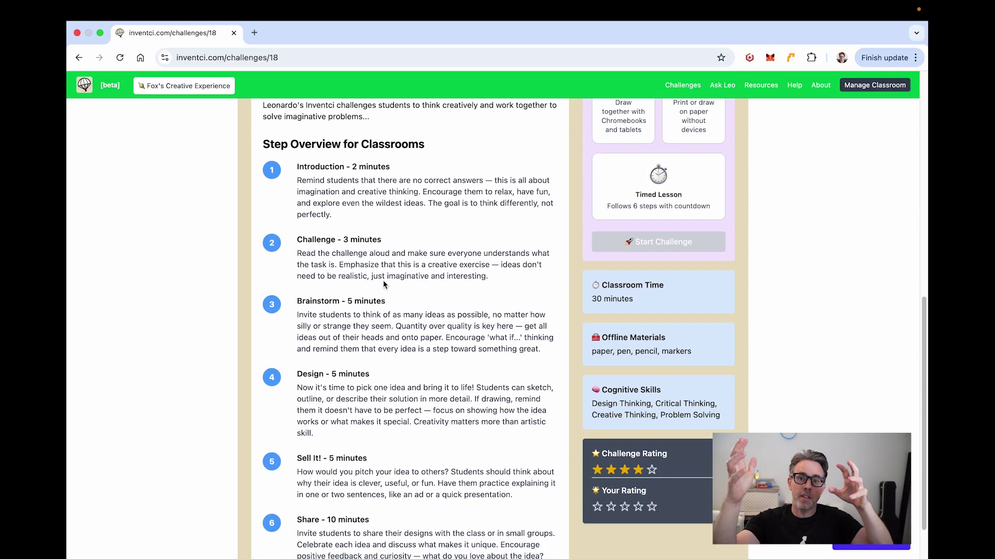
{"action": "scroll", "coordinate": [344, 288], "scroll_direction": "down", "scroll_amount": 2}
{"action": "scroll", "coordinate": [445, 269], "scroll_direction": "up", "scroll_amount": 12}
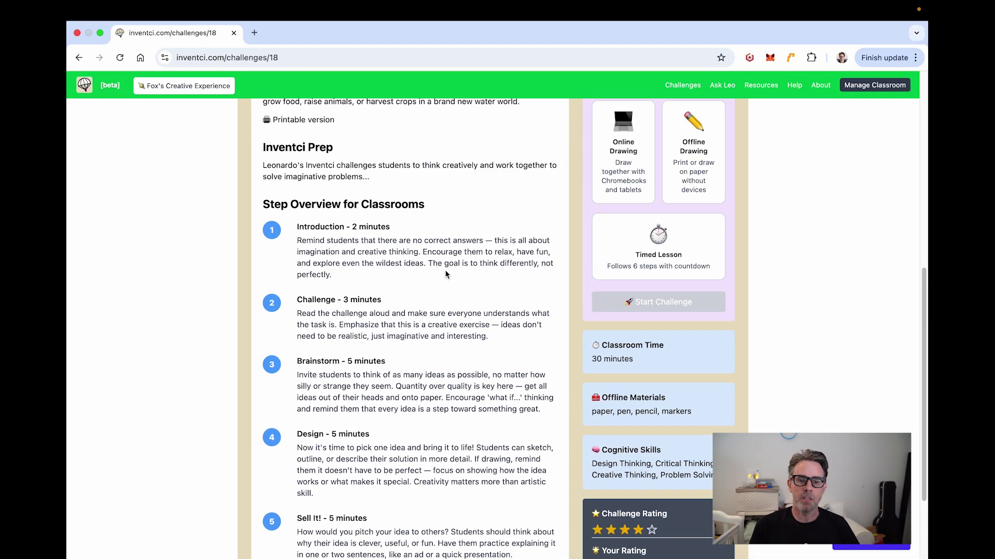
Go back to the challenge paths, open Design a Better Alarm Clock under Reinvent and review its classroom steps
{"action": "key", "text": "super+bracketleft"}
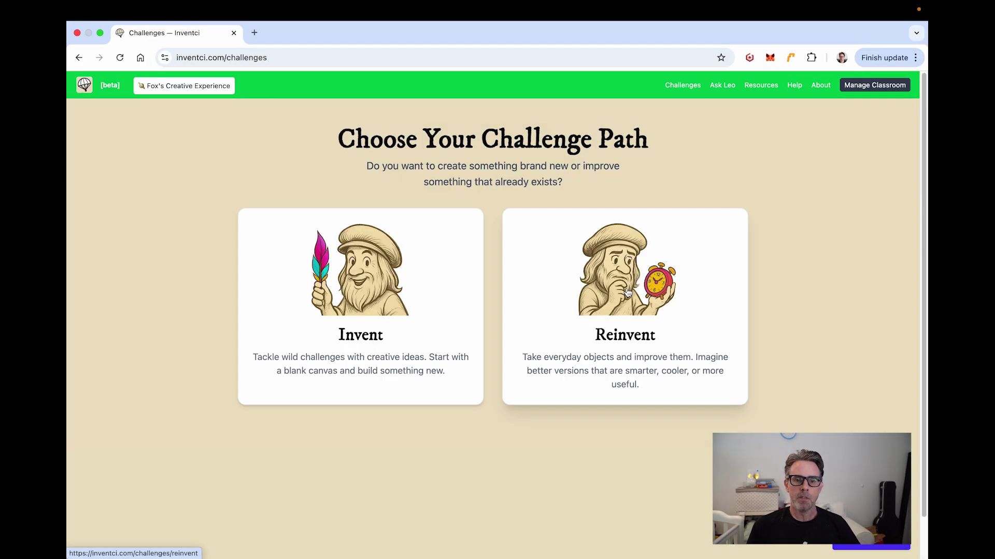
{"action": "left_click", "coordinate": [627, 293]}
{"action": "left_click", "coordinate": [487, 282]}
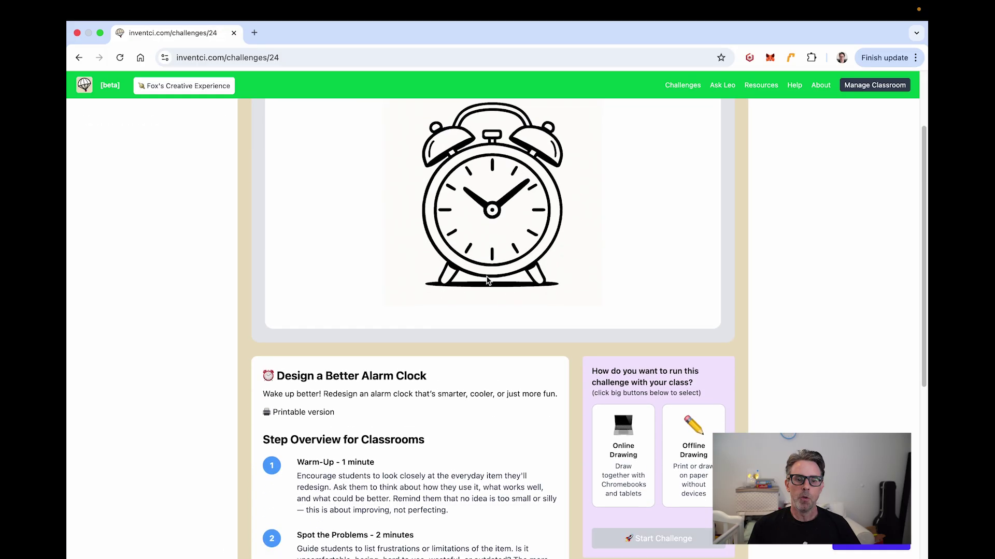
{"action": "scroll", "coordinate": [487, 281], "scroll_direction": "down", "scroll_amount": 5}
{"action": "scroll", "coordinate": [449, 267], "scroll_direction": "down", "scroll_amount": 4}
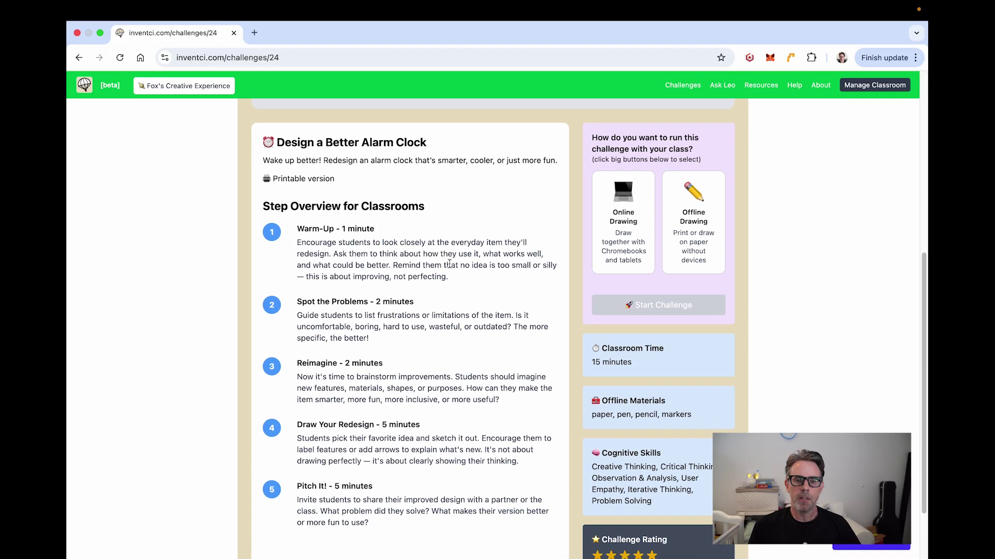
{"action": "scroll", "coordinate": [420, 230], "scroll_direction": "up", "scroll_amount": 4}
{"action": "scroll", "coordinate": [420, 230], "scroll_direction": "up", "scroll_amount": 5}
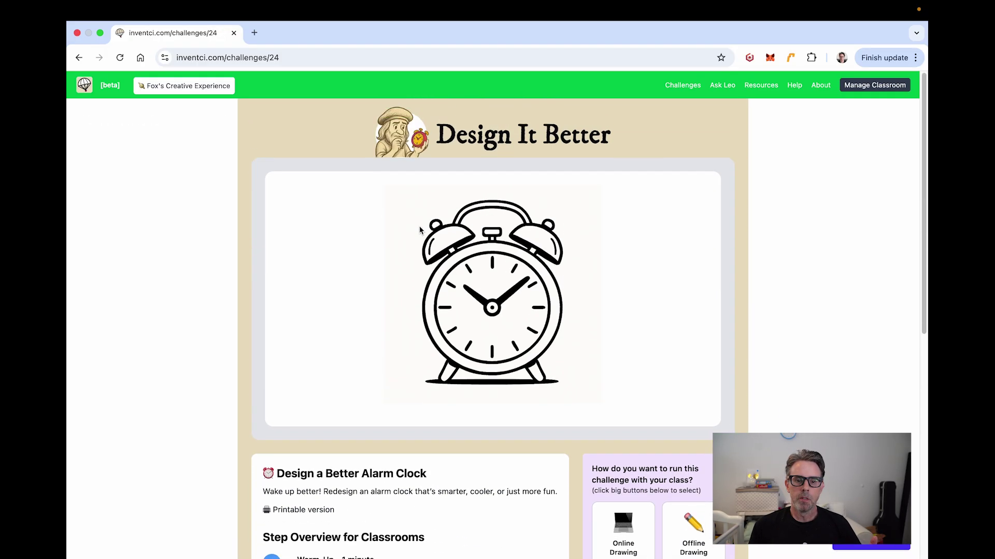
Open Ask Leo and choose Social Studies and World Cultures as the prompt's subject areas
{"action": "left_click", "coordinate": [723, 86]}
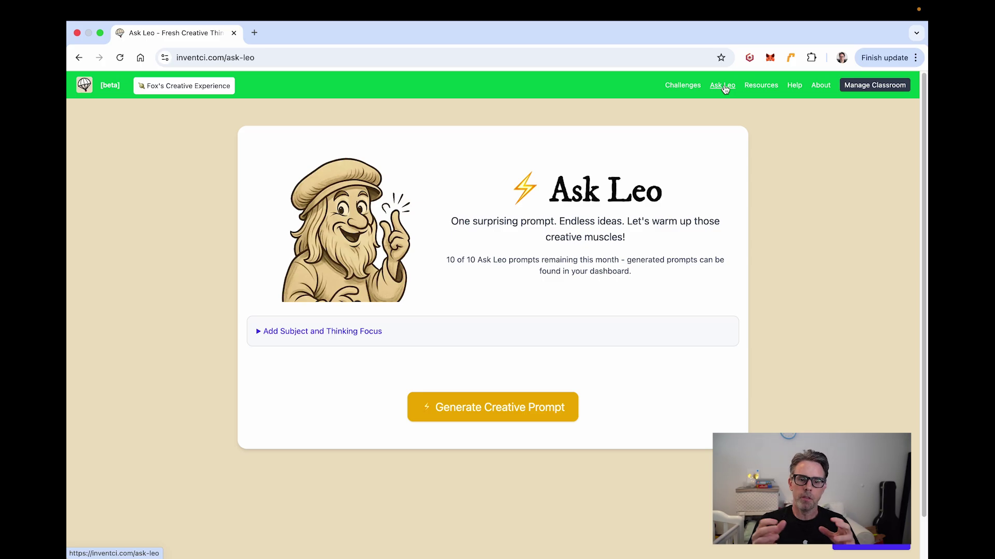
{"action": "left_click", "coordinate": [249, 334]}
{"action": "scroll", "coordinate": [235, 326], "scroll_direction": "down", "scroll_amount": 3}
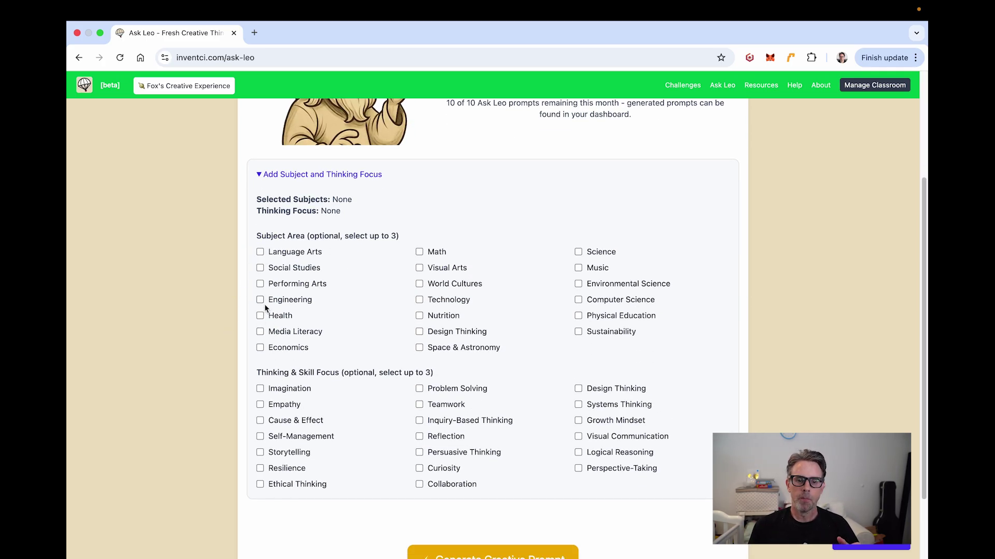
{"action": "left_click", "coordinate": [260, 269]}
{"action": "left_click", "coordinate": [419, 284]}
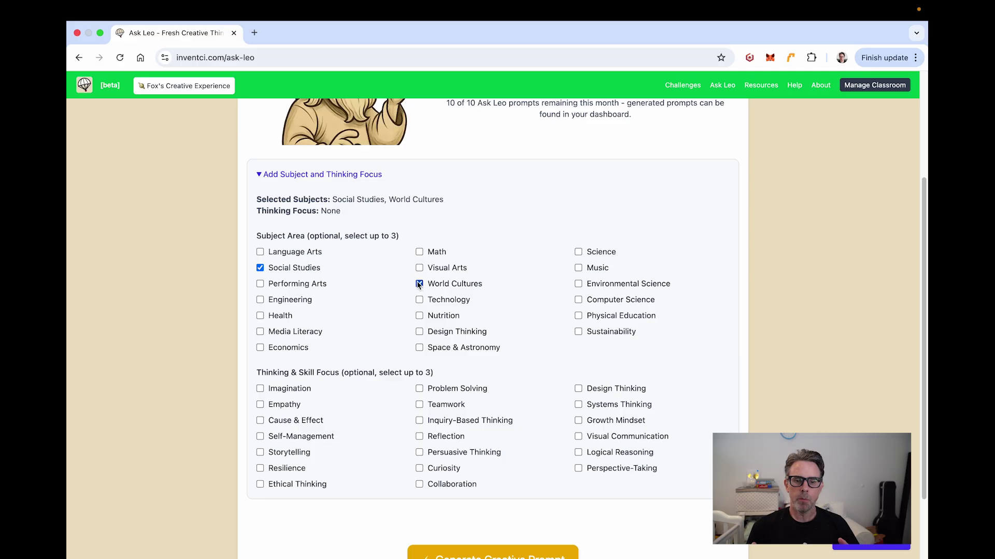
Set the thinking focus to Resilience and Systems Thinking and generate the creative prompt
{"action": "scroll", "coordinate": [362, 342], "scroll_direction": "down", "scroll_amount": 1}
{"action": "left_click", "coordinate": [260, 453]}
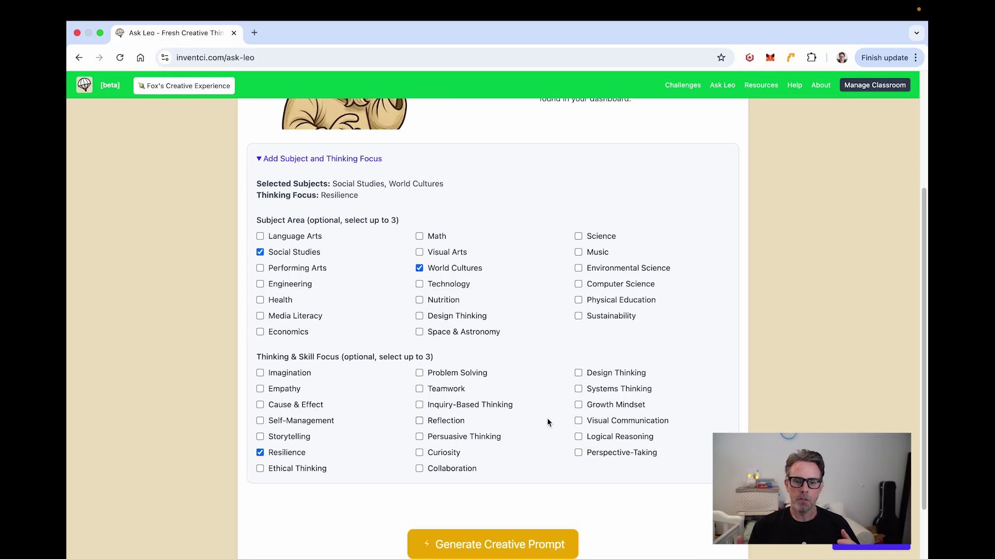
{"action": "left_click", "coordinate": [577, 389]}
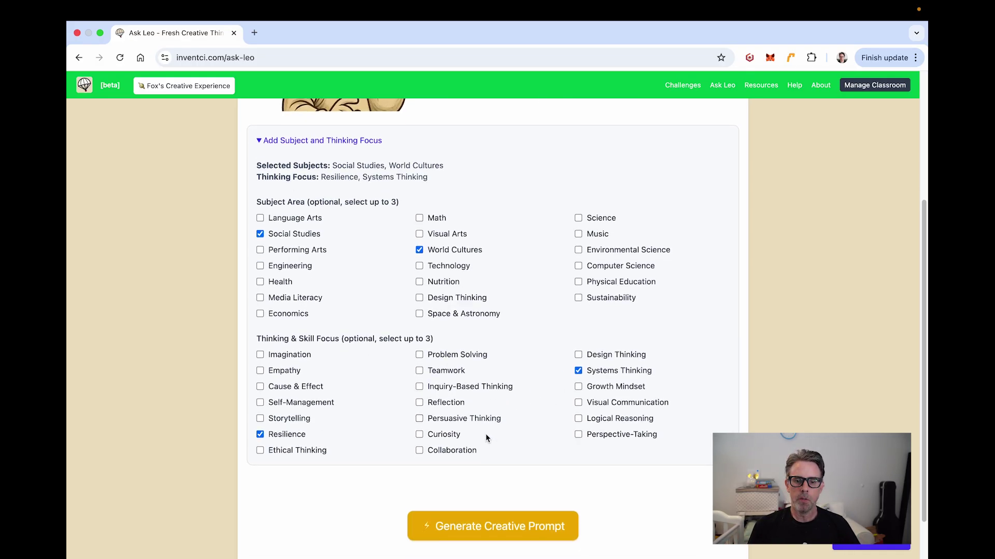
{"action": "scroll", "coordinate": [486, 434], "scroll_direction": "down", "scroll_amount": 2}
{"action": "left_click", "coordinate": [486, 497]}
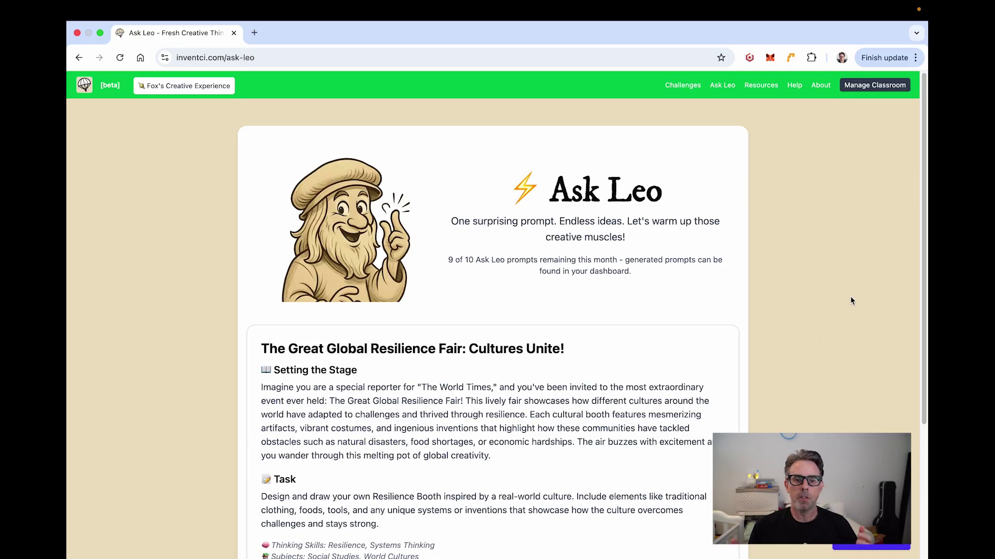
Read through the generated Great Global Resilience Fair prompt
{"action": "scroll", "coordinate": [765, 280], "scroll_direction": "down", "scroll_amount": 4}
{"action": "scroll", "coordinate": [766, 277], "scroll_direction": "down", "scroll_amount": 1}
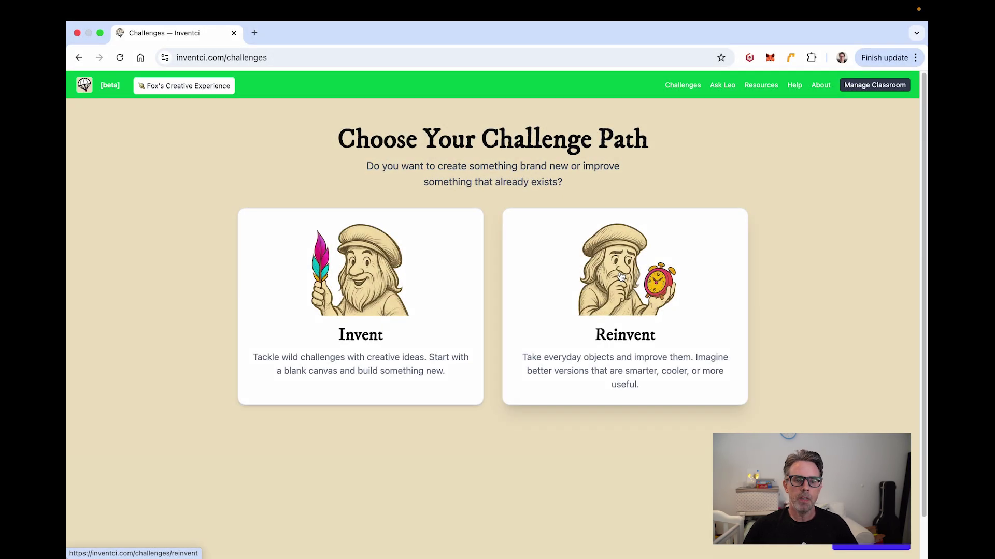
Open the Design a Better Backpack challenge from the Reinvent path
{"action": "left_click", "coordinate": [621, 276]}
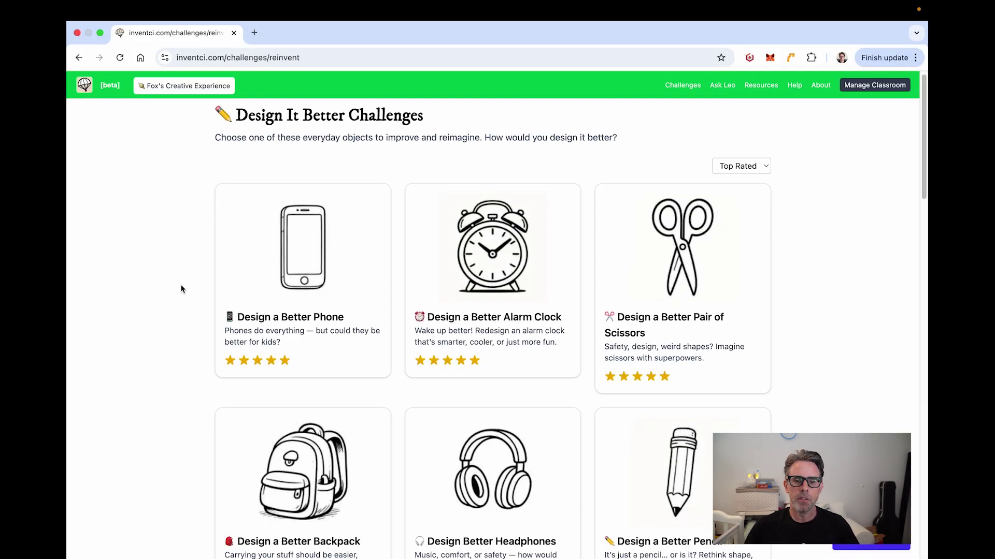
{"action": "scroll", "coordinate": [181, 289], "scroll_direction": "down", "scroll_amount": 1}
{"action": "scroll", "coordinate": [181, 289], "scroll_direction": "down", "scroll_amount": 5}
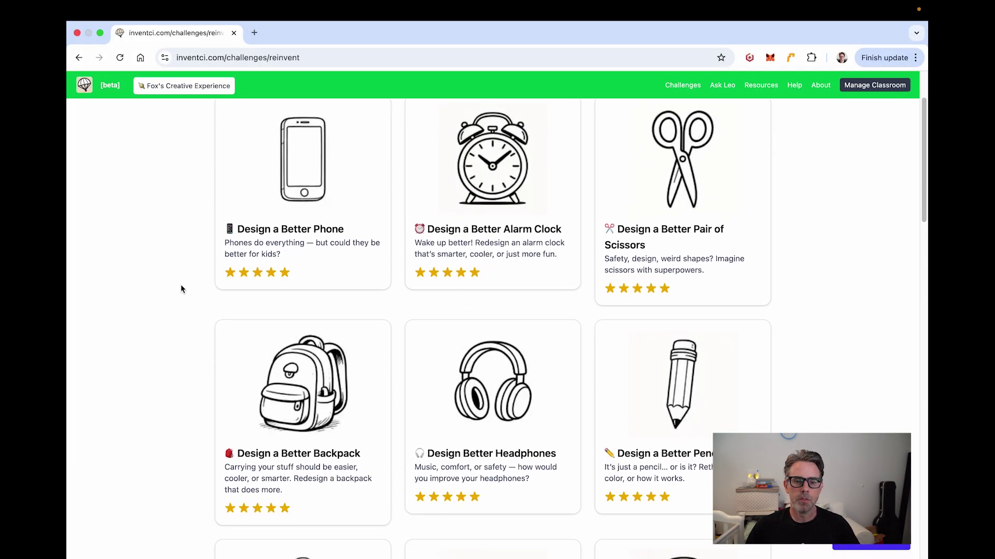
{"action": "scroll", "coordinate": [181, 293], "scroll_direction": "down", "scroll_amount": 1}
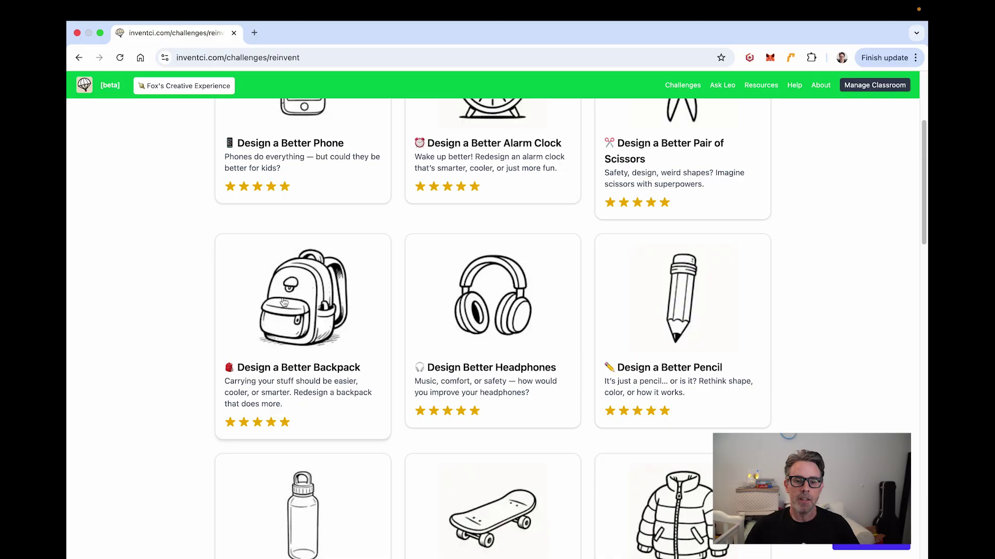
{"action": "left_click", "coordinate": [360, 269]}
Review the backpack challenge's classroom step overview and start the challenge in Online Drawing mode
{"action": "scroll", "coordinate": [360, 268], "scroll_direction": "down", "scroll_amount": 5}
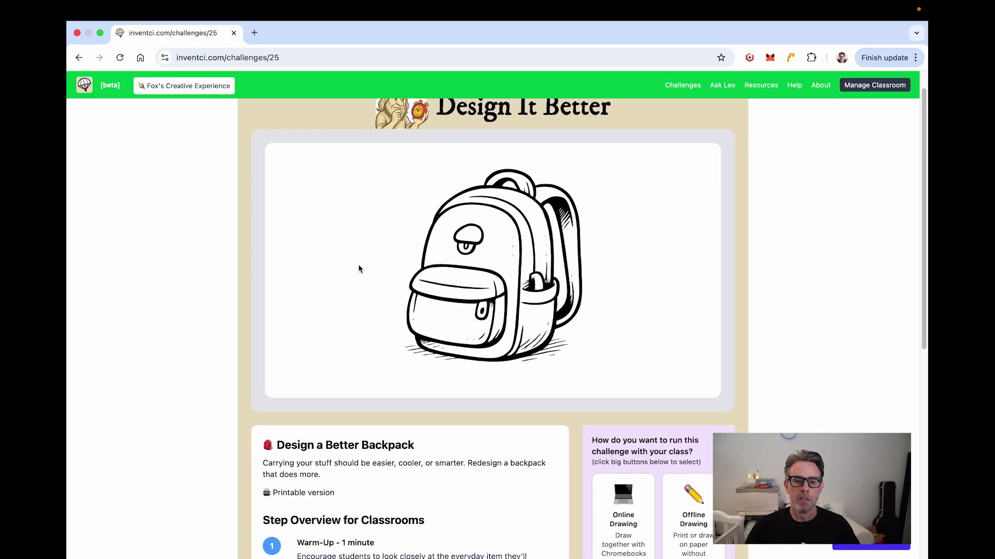
{"action": "scroll", "coordinate": [359, 268], "scroll_direction": "down", "scroll_amount": 4}
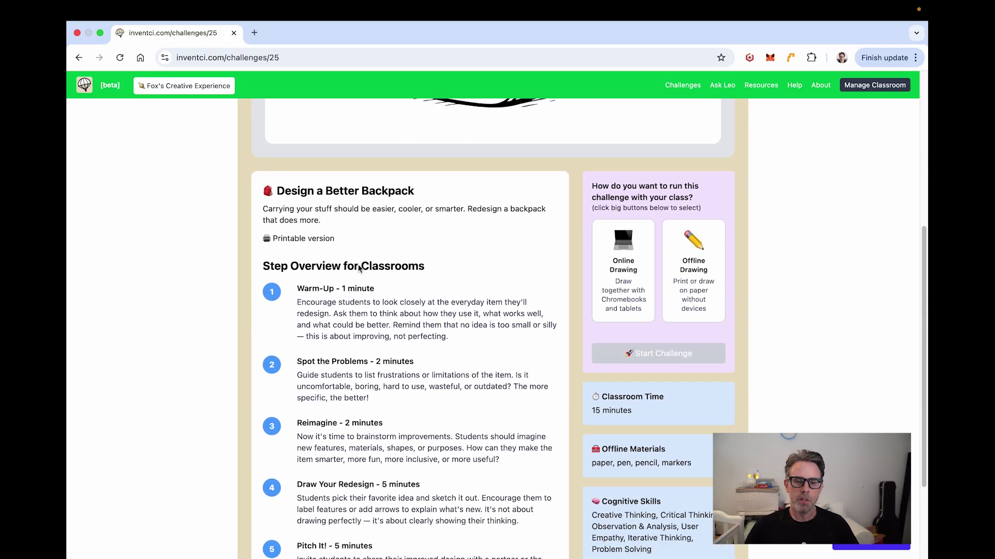
{"action": "left_click", "coordinate": [620, 262]}
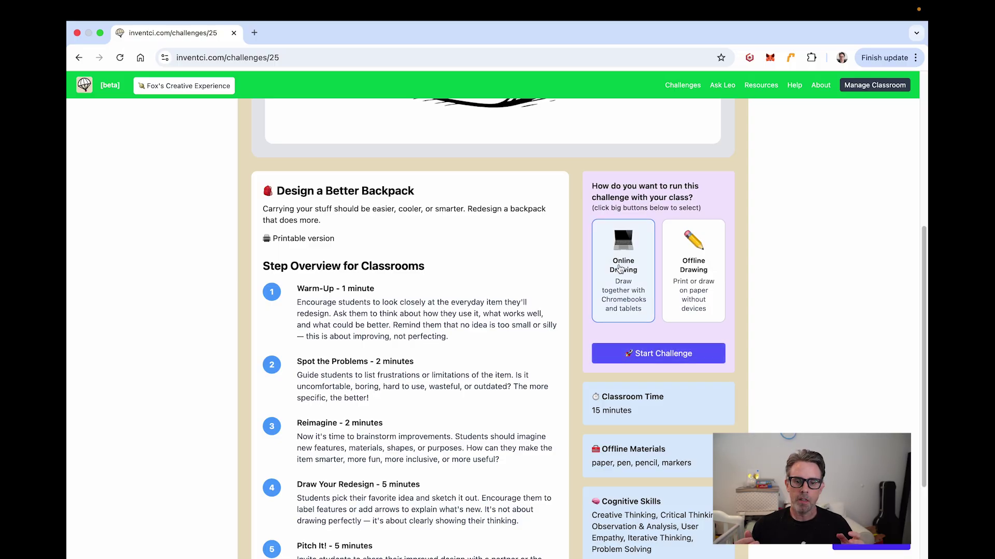
{"action": "left_click", "coordinate": [665, 355]}
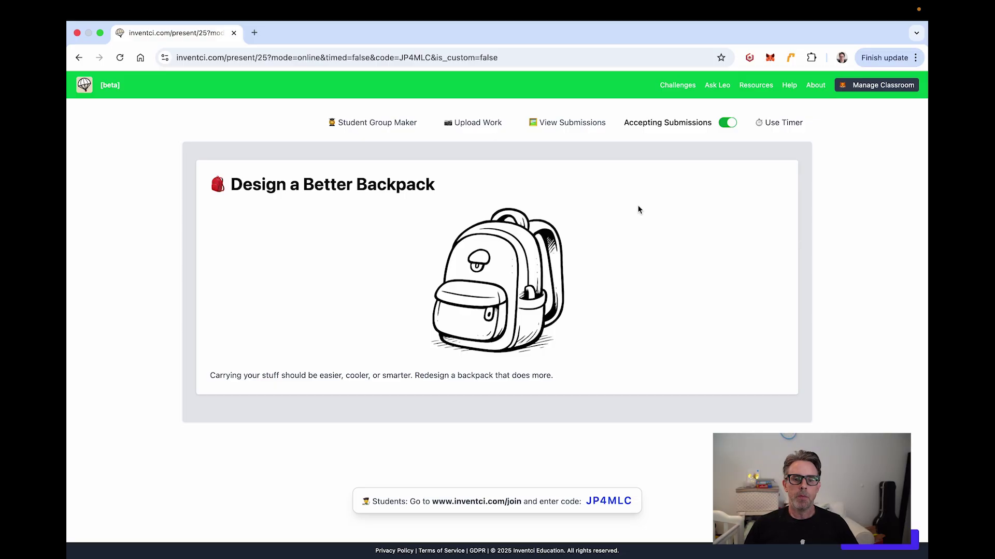
Generate student groups of 3 from the class roster, shuffle them and close the group manager
{"action": "left_click", "coordinate": [365, 122]}
{"action": "left_click", "coordinate": [402, 269]}
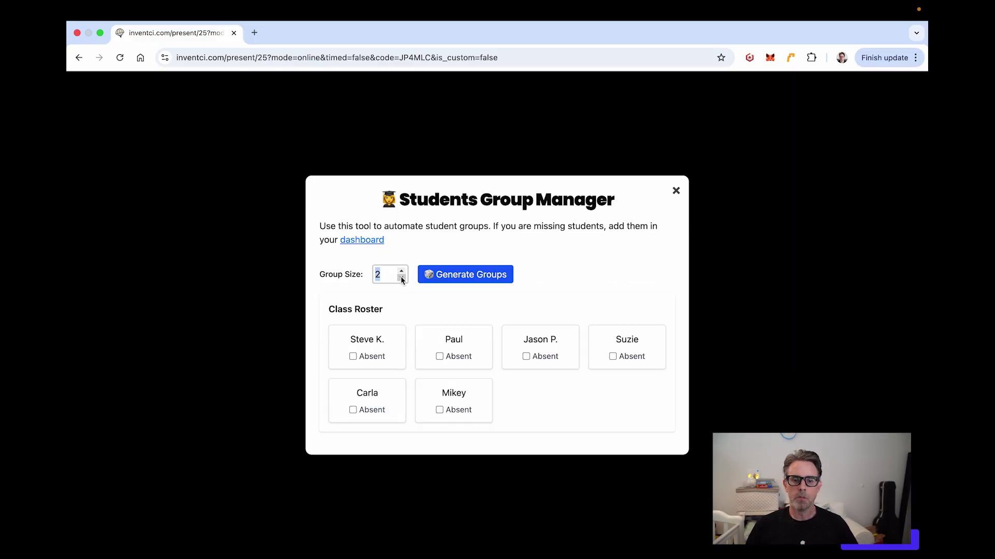
{"action": "left_click", "coordinate": [473, 273]}
{"action": "left_click", "coordinate": [464, 242]}
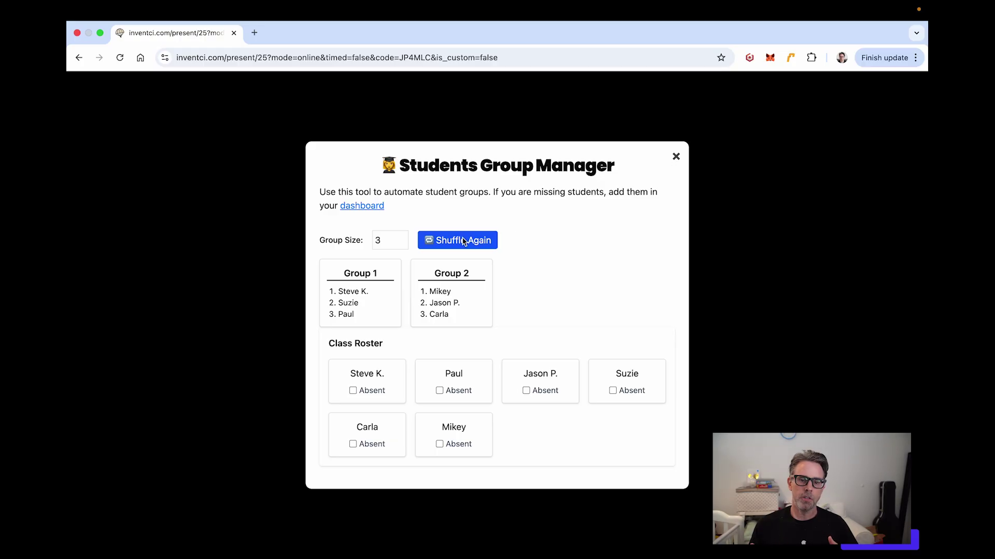
{"action": "left_click", "coordinate": [675, 157]}
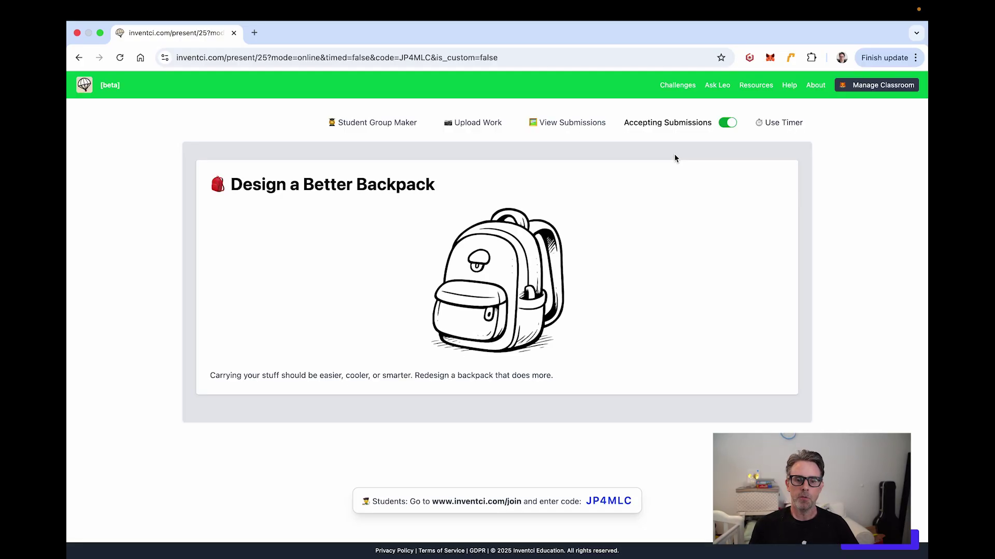
Check the session's student submissions and display the class timer beside the challenge
{"action": "left_click", "coordinate": [564, 122]}
{"action": "left_click", "coordinate": [776, 296]}
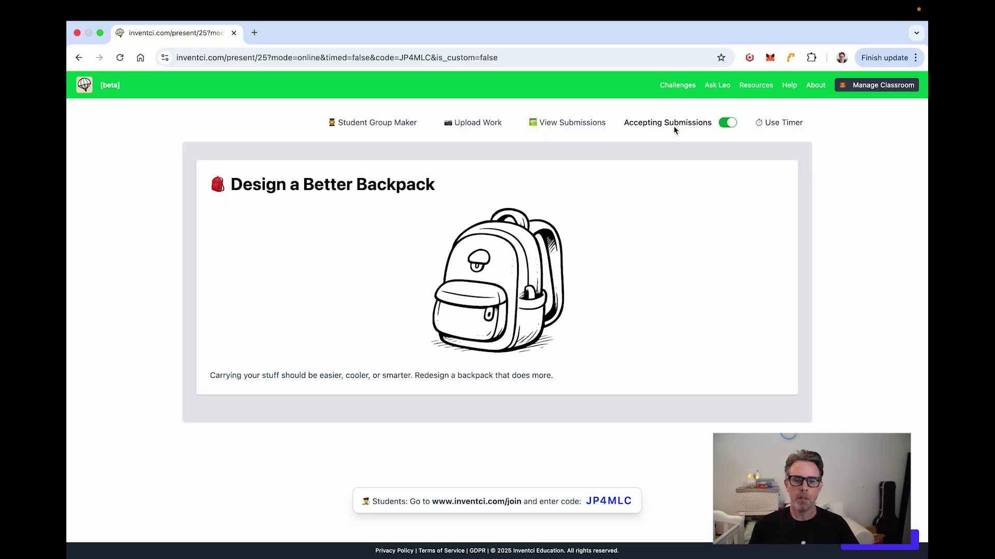
{"action": "left_click", "coordinate": [783, 123]}
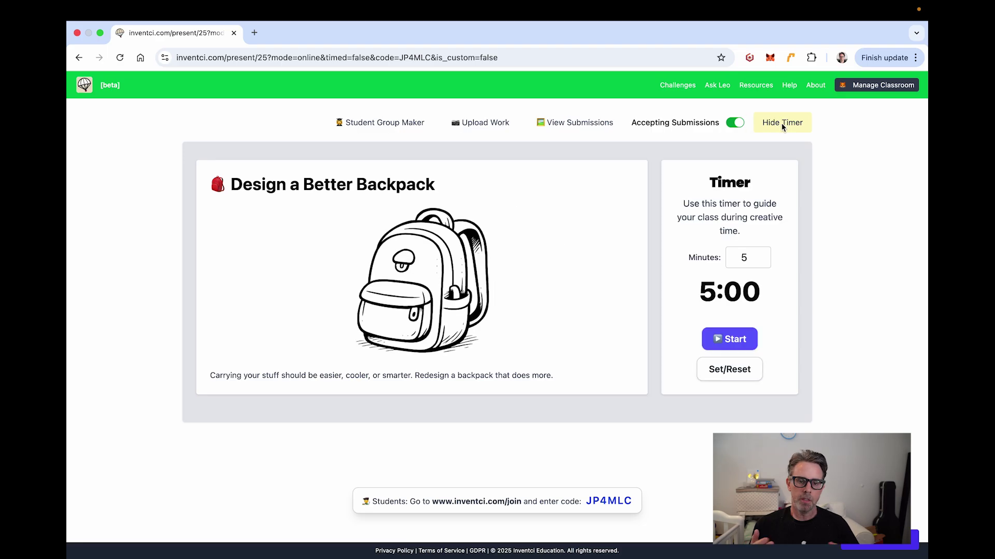
View the instructions for uploading student work and close them
{"action": "left_click", "coordinate": [485, 125]}
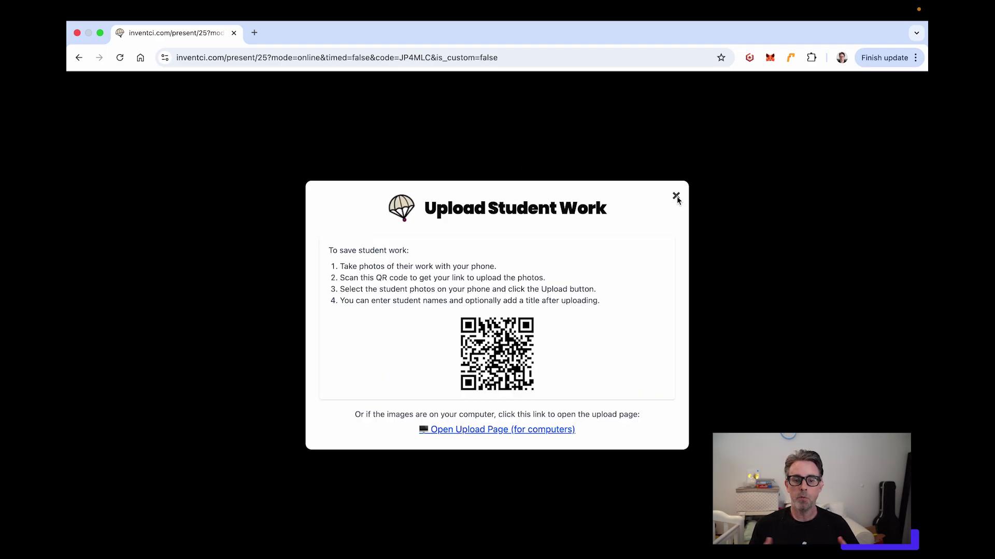
{"action": "left_click", "coordinate": [676, 197]}
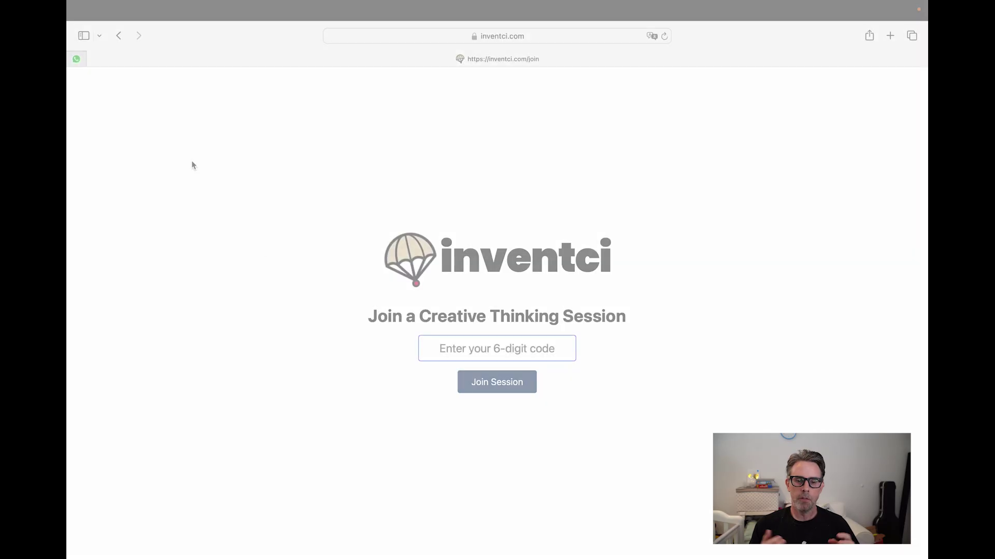
On the student join page in Safari, enter the six-digit session code and join the creative thinking session
{"action": "left_click", "coordinate": [492, 348]}
{"action": "type", "text": "JP4MLC"}
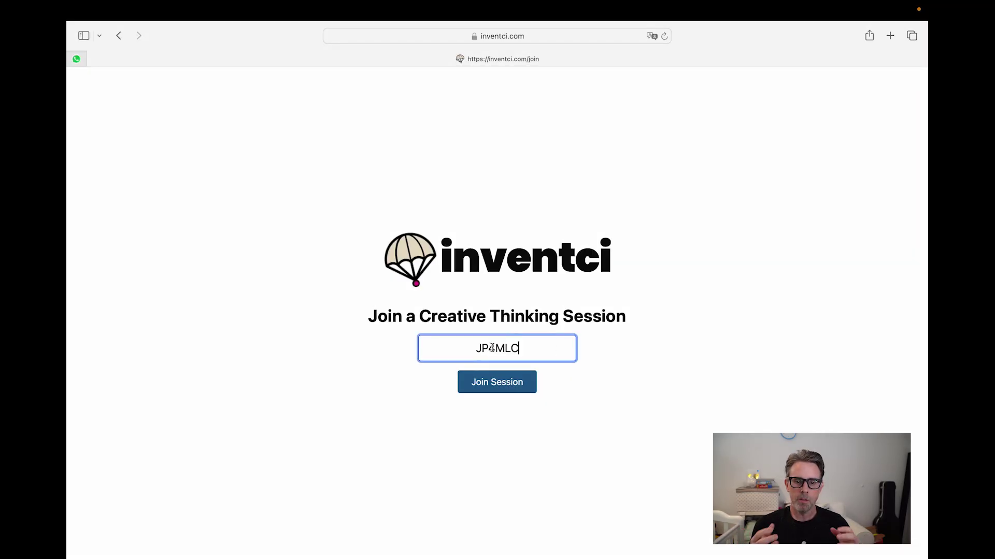
{"action": "left_click", "coordinate": [479, 382]}
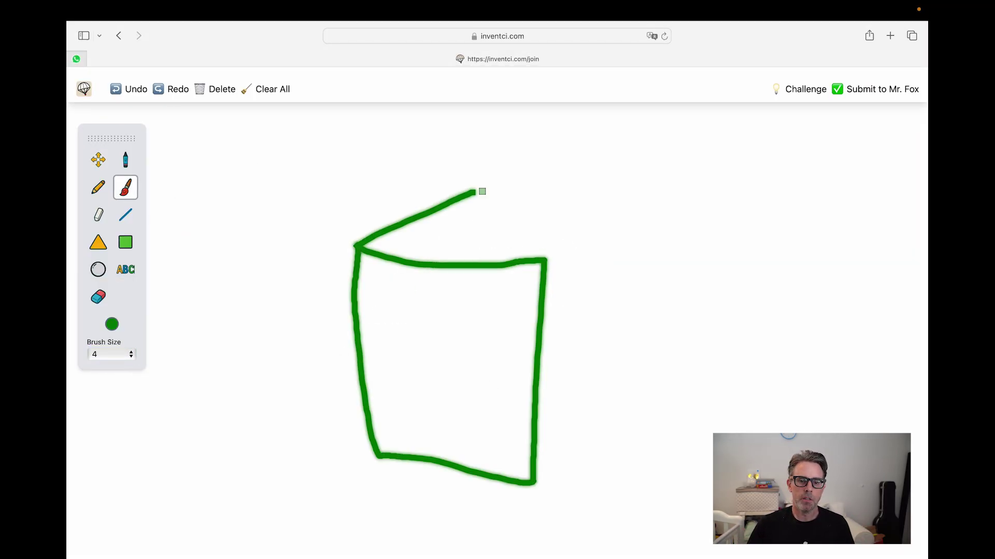
Complete the green brush outline of a box-shaped backpack with its side, shoulder strap and top handle
{"action": "left_click_drag", "start_coordinate": [476, 192], "coordinate": [534, 485]}
{"action": "left_click_drag", "start_coordinate": [564, 199], "coordinate": [601, 376]}
{"action": "left_click_drag", "start_coordinate": [479, 193], "coordinate": [530, 196]}
Draw a large screen panel on the backpack's front with straight lines, plus two small compartments below and one pulled-out shelf
{"action": "left_click", "coordinate": [125, 214]}
{"action": "left_click_drag", "start_coordinate": [369, 267], "coordinate": [529, 280]}
{"action": "left_click_drag", "start_coordinate": [529, 280], "coordinate": [524, 393]}
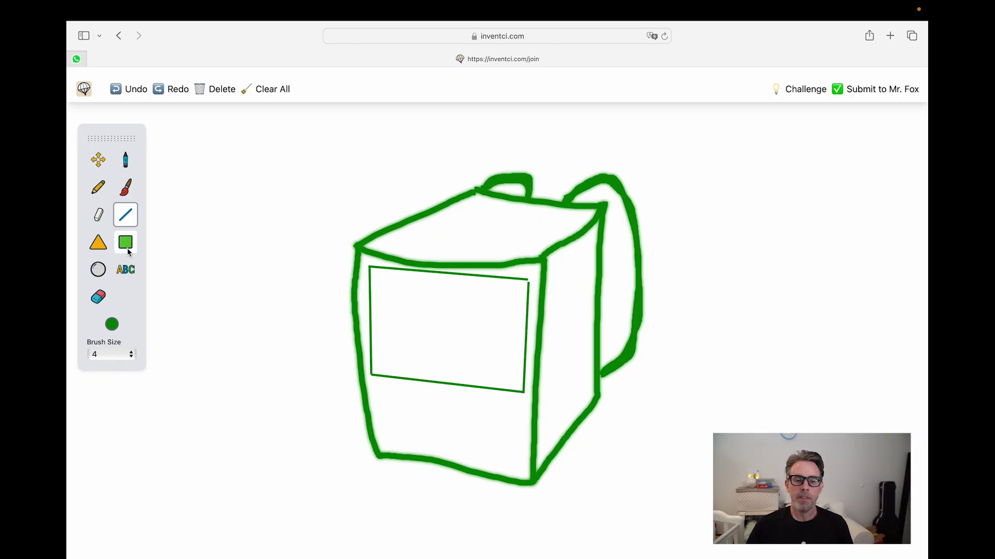
{"action": "left_click_drag", "start_coordinate": [378, 397], "coordinate": [445, 404]}
{"action": "mouse_move", "coordinate": [445, 404]}
{"action": "left_mouse_down"}
{"action": "mouse_move", "coordinate": [444, 441]}
{"action": "mouse_move", "coordinate": [519, 416]}
{"action": "left_mouse_up"}
{"action": "left_click_drag", "start_coordinate": [519, 416], "coordinate": [518, 451]}
{"action": "mouse_move", "coordinate": [379, 397]}
{"action": "left_mouse_down"}
{"action": "mouse_move", "coordinate": [287, 471]}
{"action": "mouse_move", "coordinate": [370, 489]}
{"action": "left_mouse_up"}
{"action": "left_click_drag", "start_coordinate": [370, 489], "coordinate": [444, 407]}
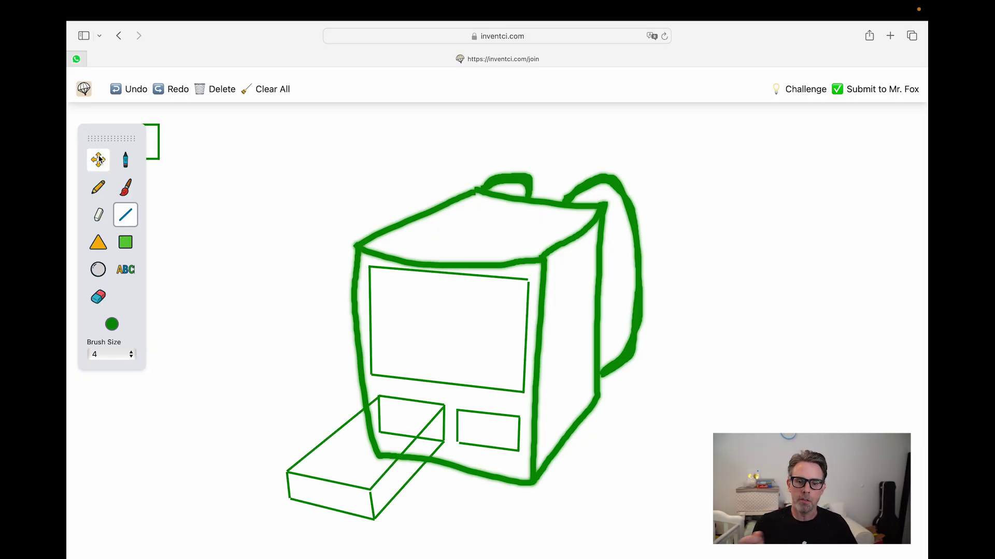
Label the front panel "Touchscreen" and the pulled-out compartment "Retractable Shelves", each with a pointer line
{"action": "left_click_drag", "start_coordinate": [317, 280], "coordinate": [411, 319]}
{"action": "type", "text": "Touchscreen"}
{"action": "left_click", "coordinate": [125, 270]}
{"action": "left_click", "coordinate": [237, 434]}
{"action": "type", "text": "Retractable"}
{"action": "key", "text": "Return"}
{"action": "type", "text": "Shelves"}
{"action": "left_click", "coordinate": [126, 214]}
{"action": "left_click_drag", "start_coordinate": [299, 450], "coordinate": [366, 455]}
{"action": "left_click", "coordinate": [98, 160]}
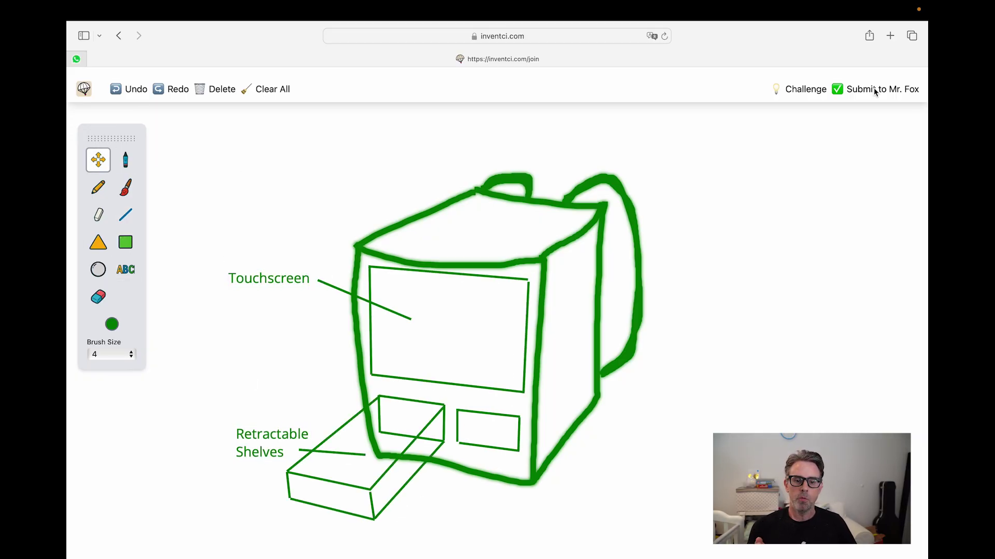
Submit the drawing to the teacher with the title Shelf Monitor 3000 and the student's name selected
{"action": "left_click", "coordinate": [875, 92]}
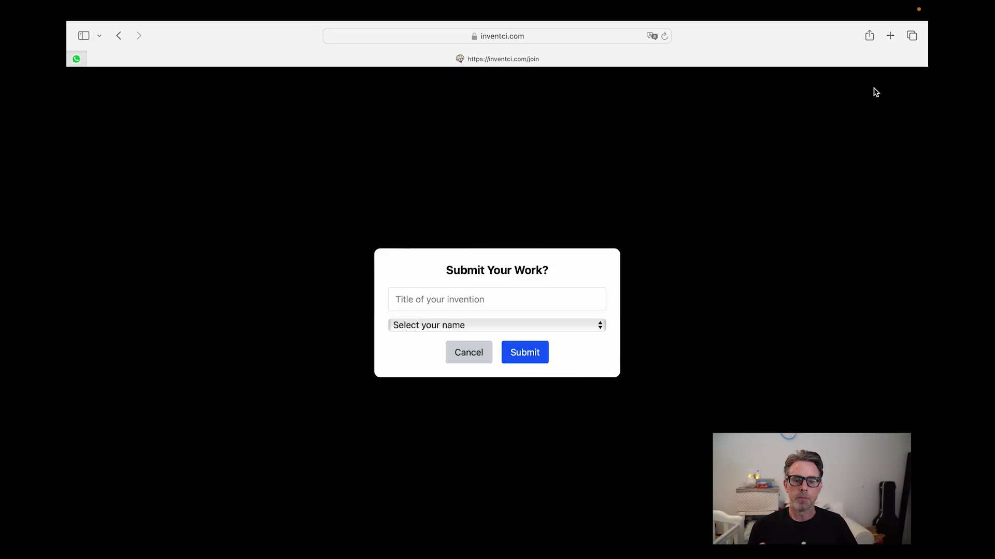
{"action": "left_click", "coordinate": [462, 301]}
{"action": "type", "text": "Shelf Monitor 3000"}
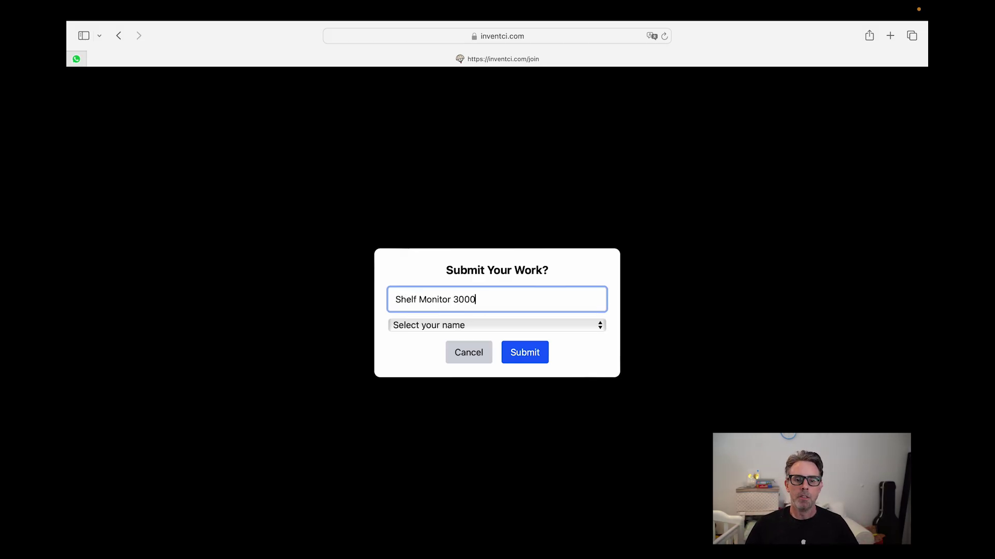
{"action": "left_click", "coordinate": [456, 325]}
{"action": "left_click", "coordinate": [444, 386]}
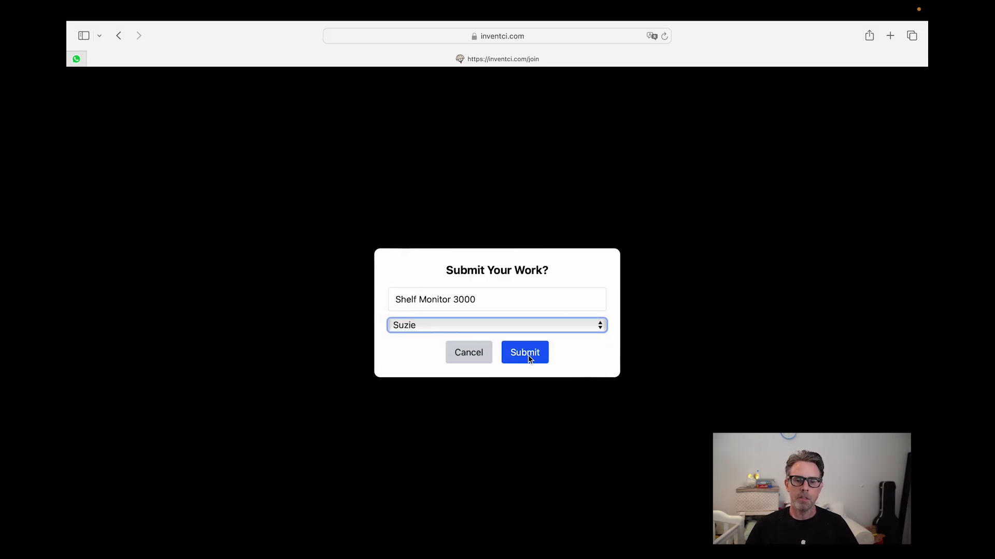
{"action": "left_click", "coordinate": [525, 354]}
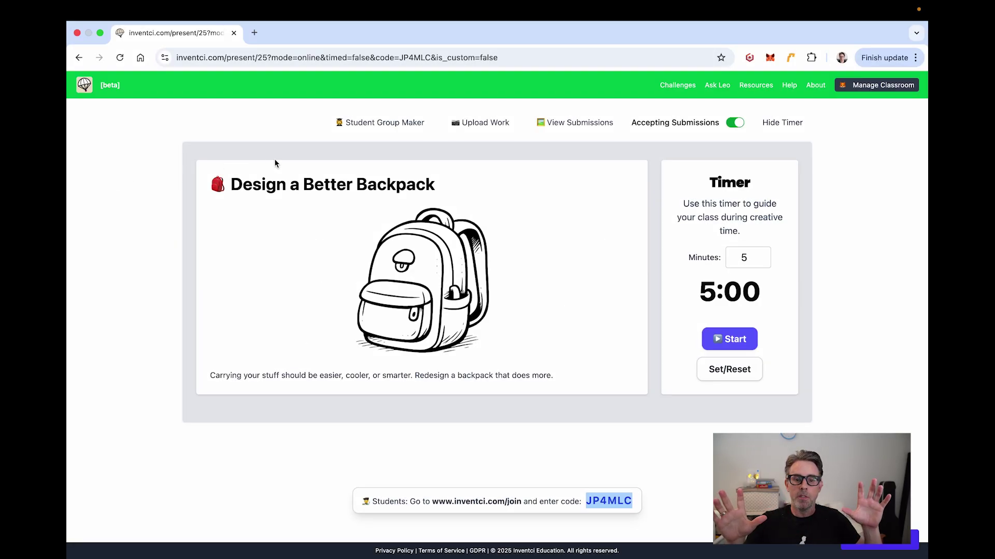
Switch back to the teacher's session in Chrome, view the submitted student drawing and close the submissions
{"action": "left_click", "coordinate": [570, 124]}
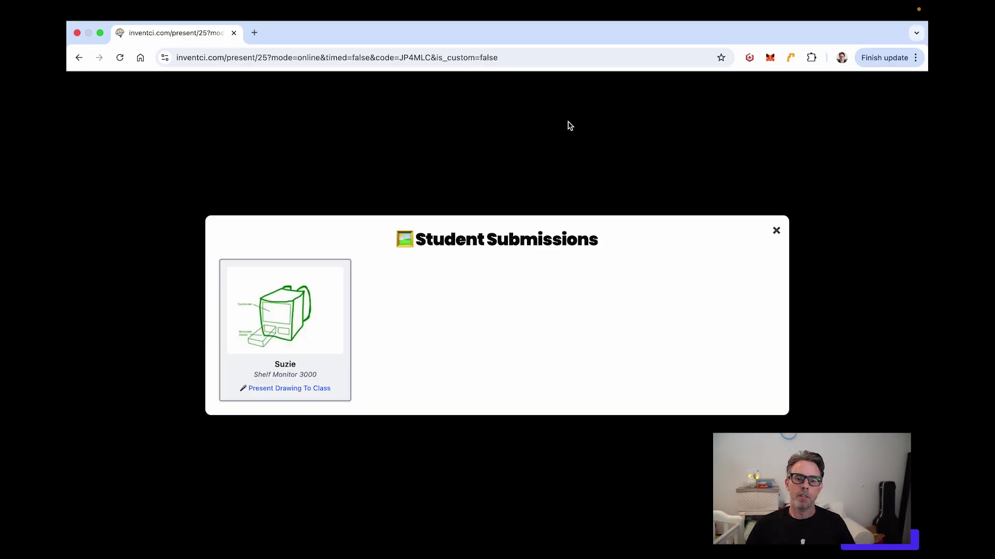
{"action": "left_click", "coordinate": [776, 231]}
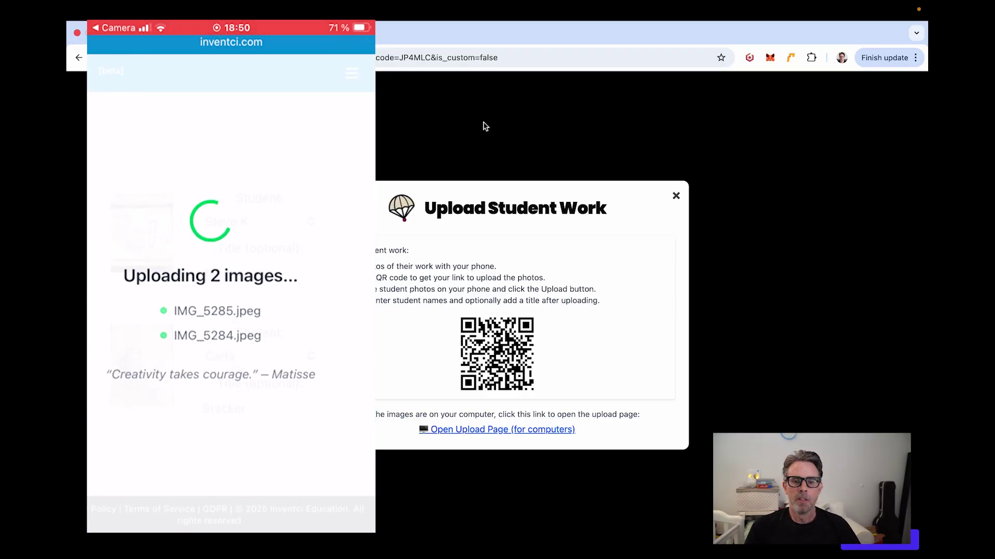
Close the upload instructions and present the Stacker drawing from the student submissions to the class
{"action": "left_click", "coordinate": [675, 196]}
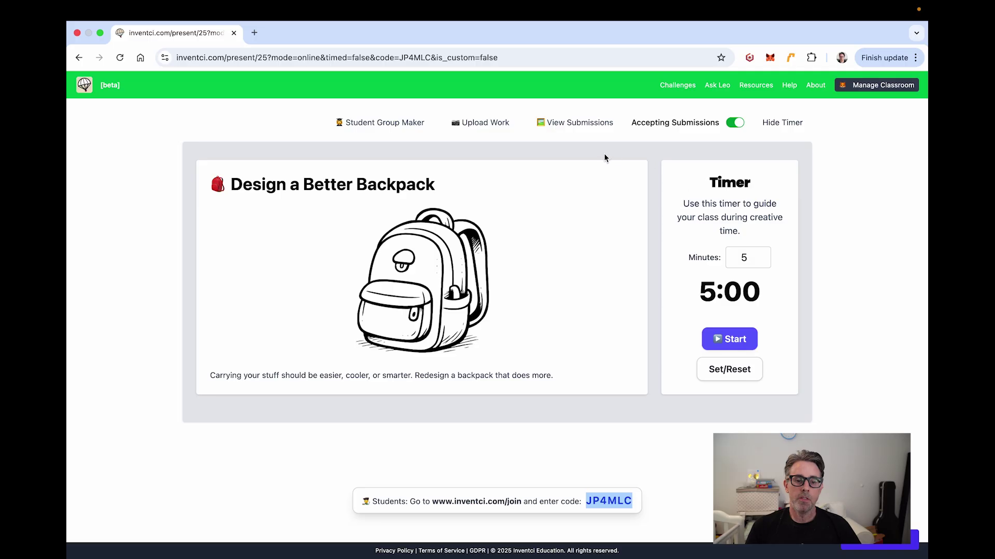
{"action": "left_click", "coordinate": [576, 122]}
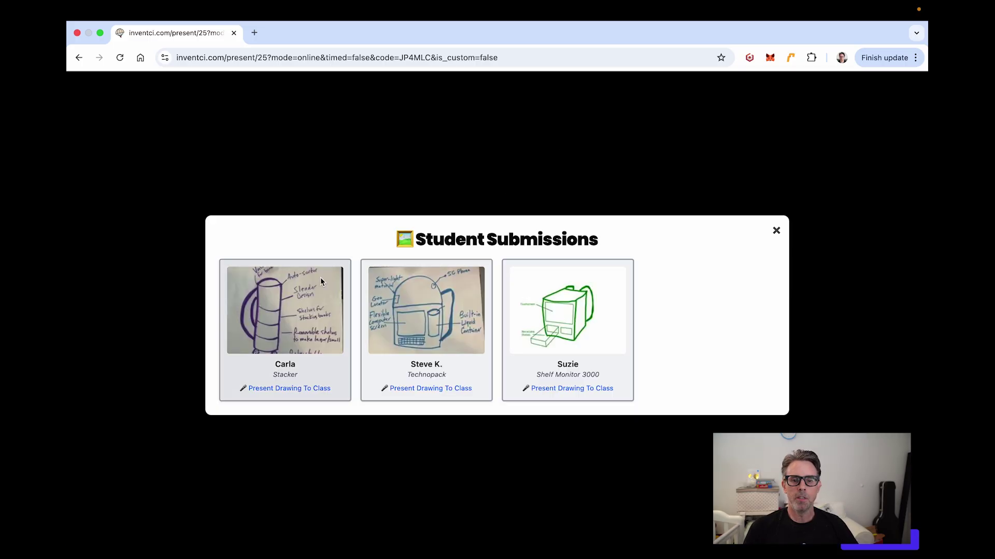
{"action": "left_click", "coordinate": [282, 389]}
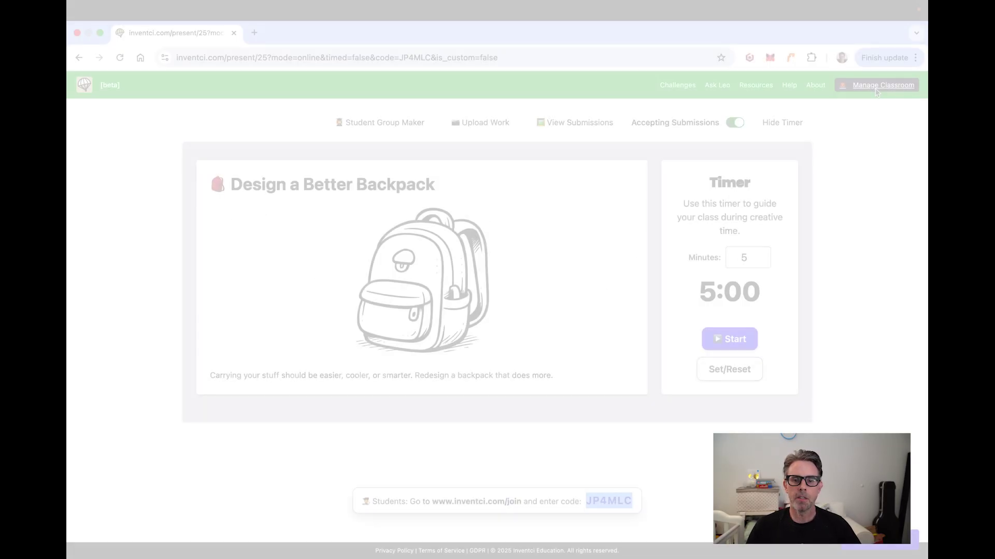
Open the teacher dashboard and display the existing class's challenge history
{"action": "left_click", "coordinate": [877, 87]}
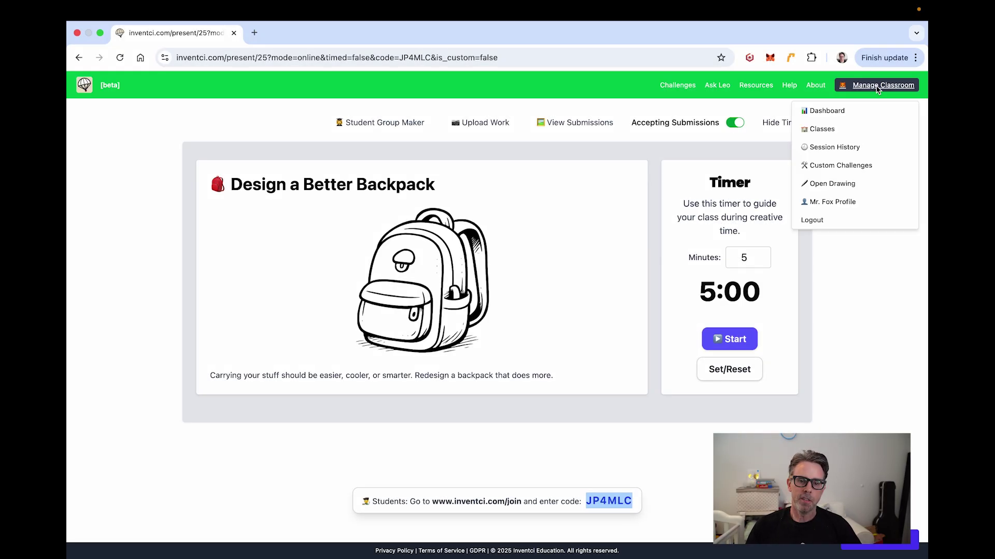
{"action": "left_click", "coordinate": [833, 110]}
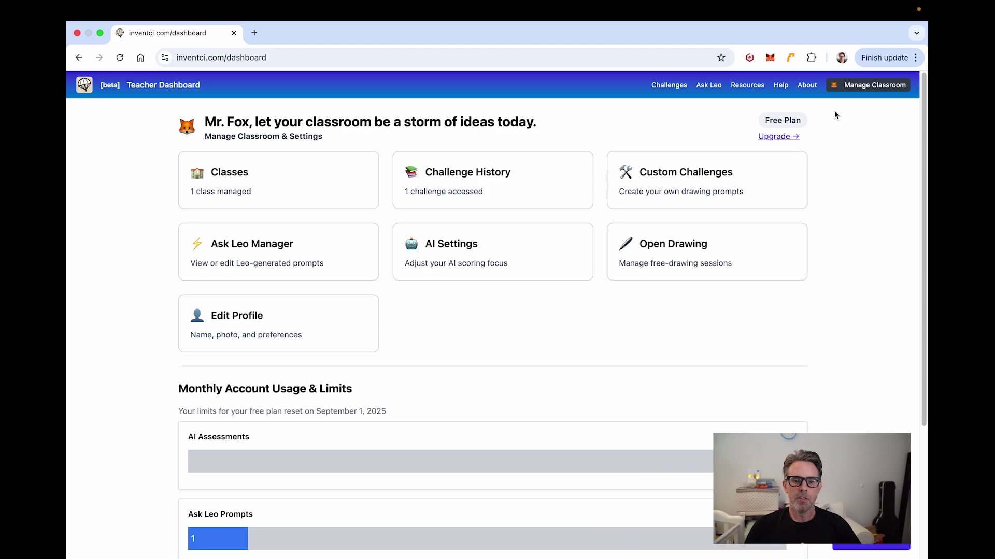
{"action": "left_click", "coordinate": [244, 186]}
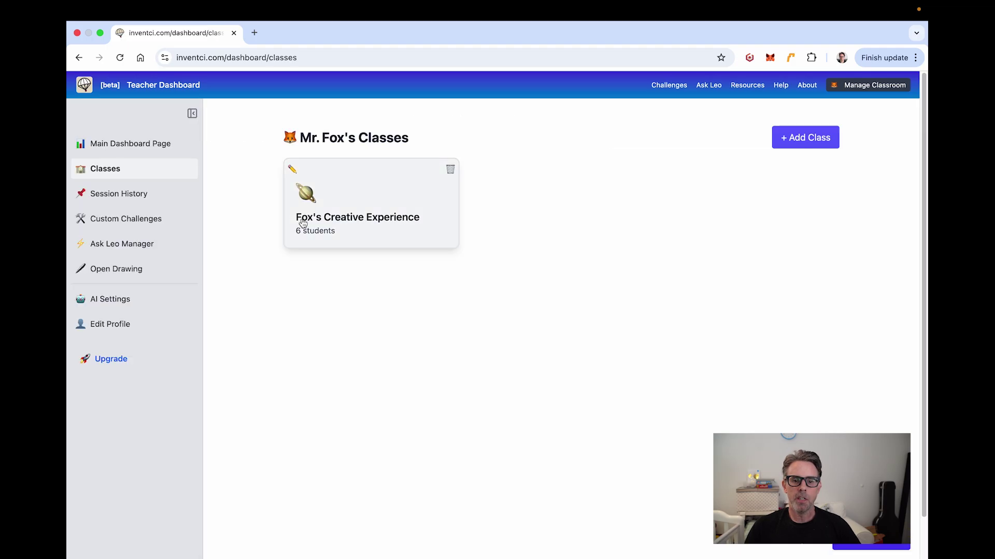
{"action": "left_click", "coordinate": [302, 224]}
{"action": "left_click", "coordinate": [405, 172]}
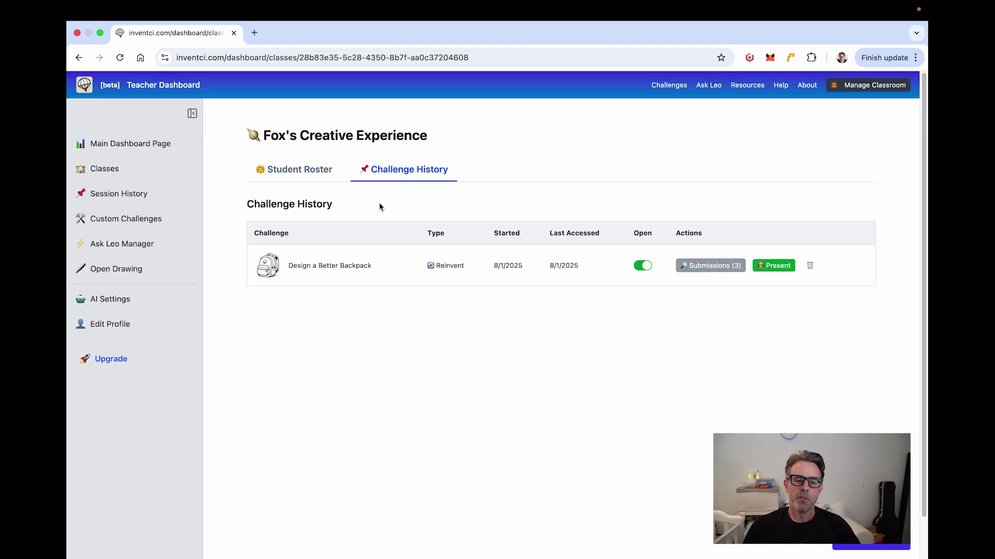
Open the submissions for Design a Better Backpack and switch them to the session management and AI tools view
{"action": "left_click", "coordinate": [717, 266]}
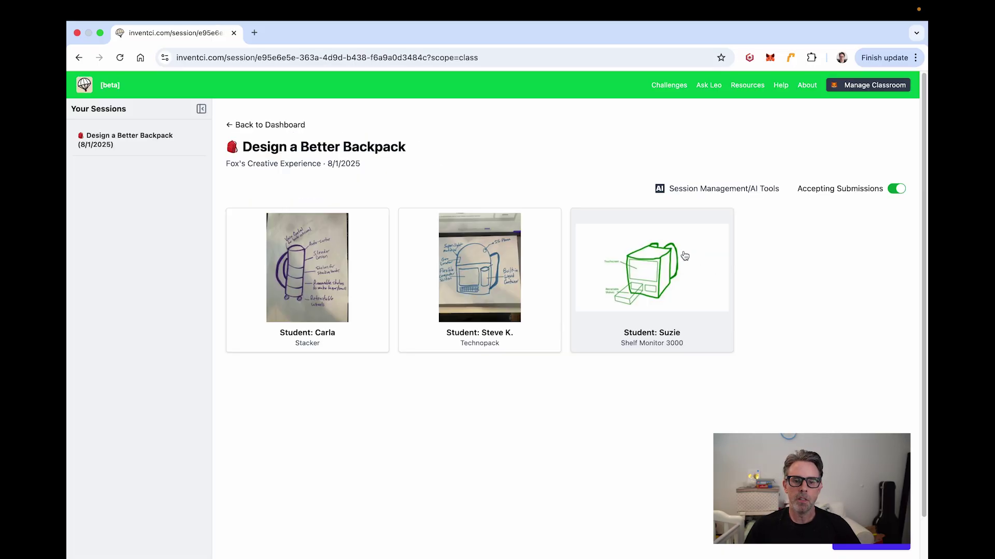
{"action": "left_click", "coordinate": [717, 190]}
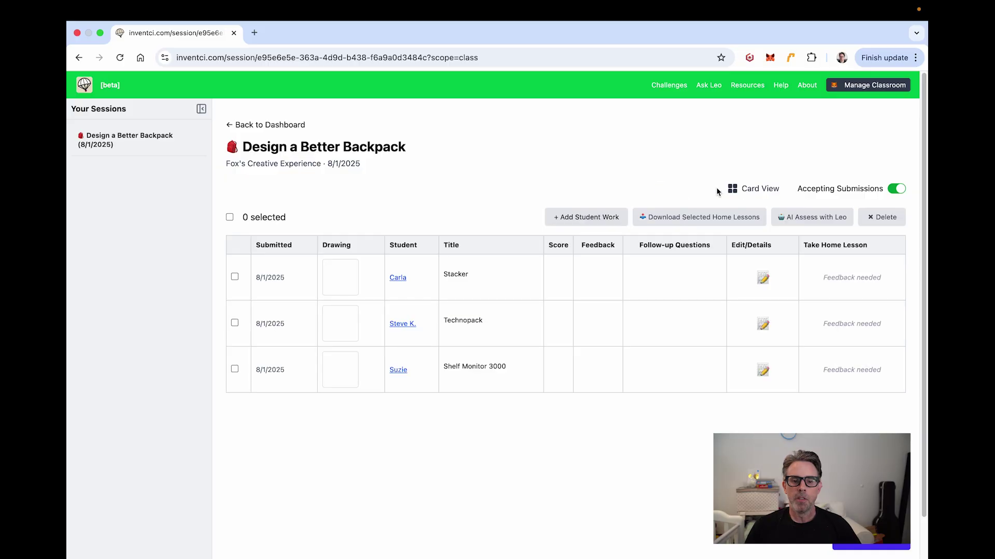
Select the three Design a Better Backpack submissions, run the AI assessment with Leo on them, and dismiss the assessment dialog
{"action": "left_click", "coordinate": [235, 282]}
{"action": "left_click", "coordinate": [234, 341]}
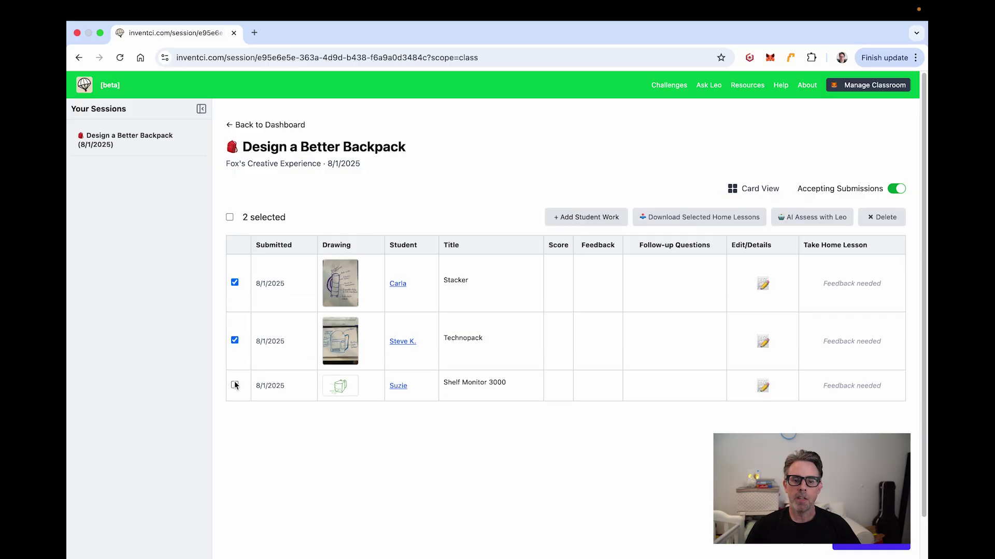
{"action": "left_click", "coordinate": [234, 385]}
{"action": "left_click", "coordinate": [829, 217]}
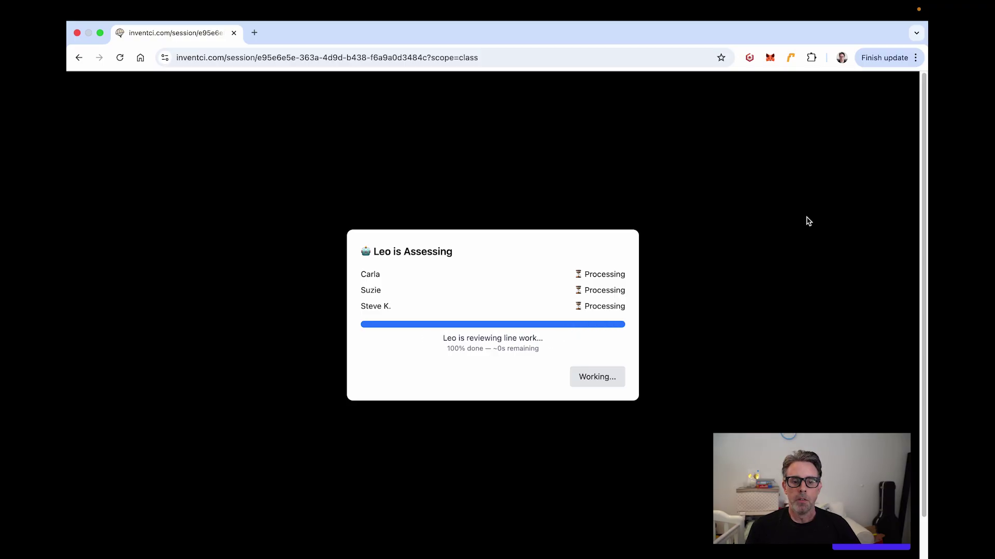
{"action": "left_click", "coordinate": [604, 356]}
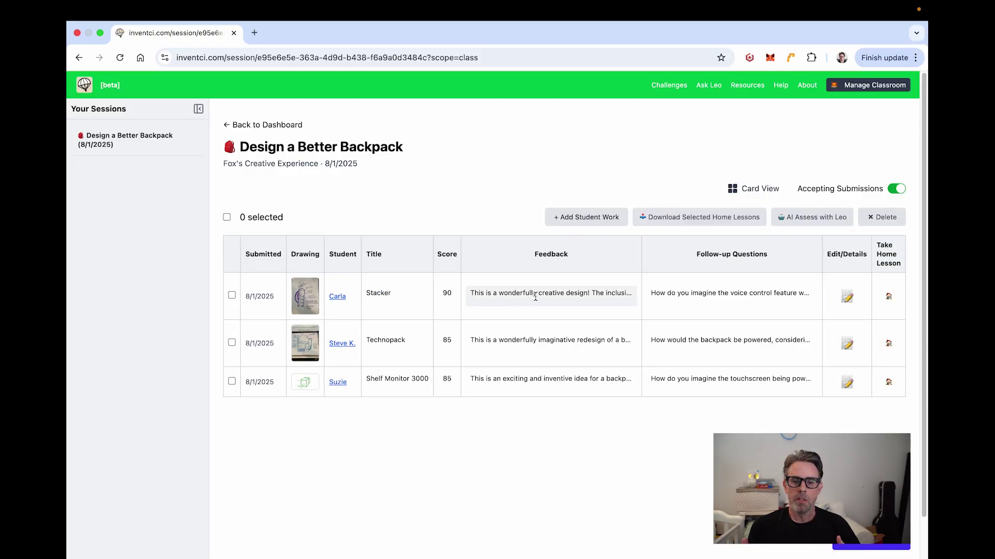
Review the score, feedback, follow-up questions and full AI assessment of the Stacker submission, and close its details
{"action": "left_click", "coordinate": [847, 297]}
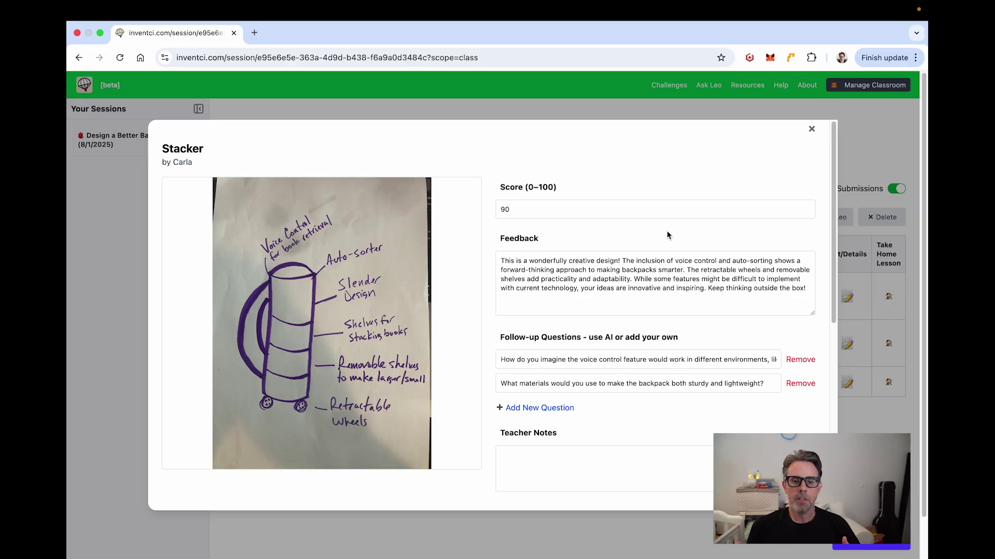
{"action": "scroll", "coordinate": [473, 271], "scroll_direction": "down", "scroll_amount": 3}
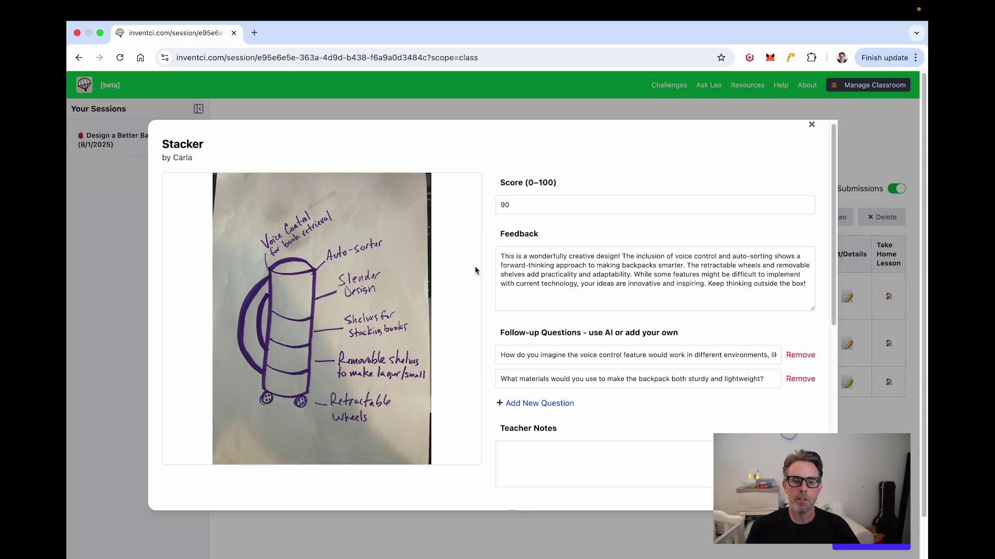
{"action": "left_click", "coordinate": [503, 287]}
{"action": "scroll", "coordinate": [503, 287], "scroll_direction": "down", "scroll_amount": 3}
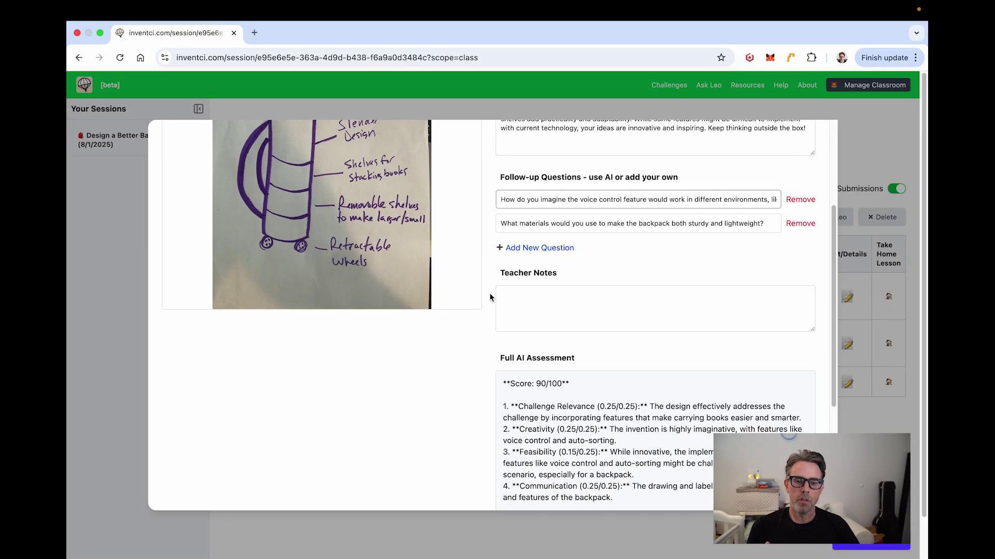
{"action": "scroll", "coordinate": [570, 264], "scroll_direction": "up", "scroll_amount": 5}
{"action": "scroll", "coordinate": [570, 264], "scroll_direction": "down", "scroll_amount": 6}
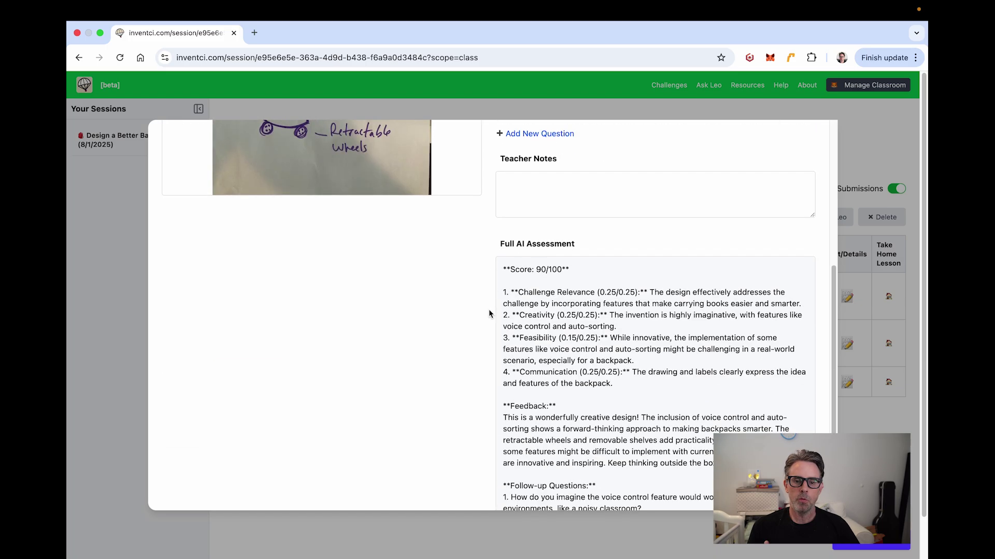
{"action": "key", "text": "Escape"}
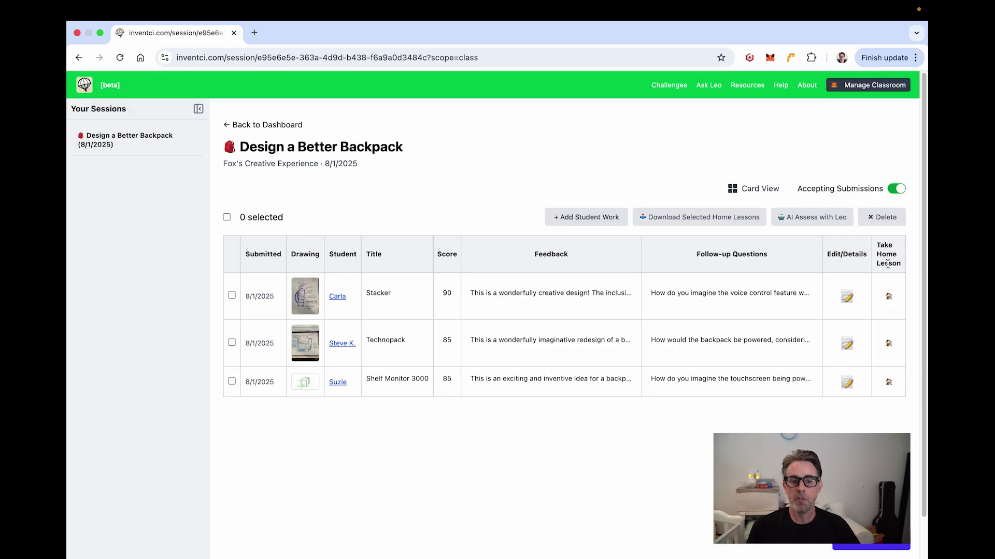
Open the take-home mini lesson for Stacker and read its Think Deeper, Talk About It and Extension Ideas sections
{"action": "left_click", "coordinate": [888, 296]}
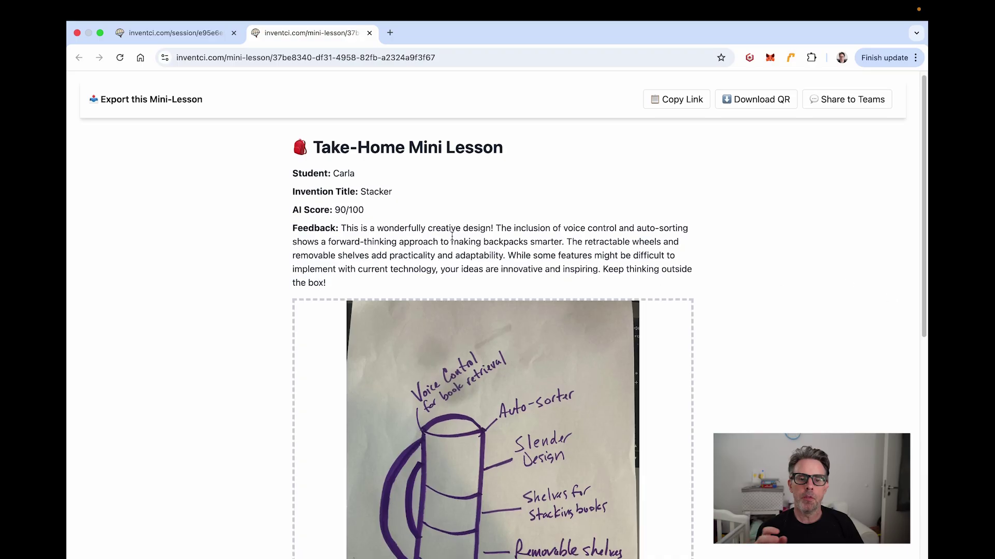
{"action": "scroll", "coordinate": [303, 239], "scroll_direction": "down", "scroll_amount": 2}
{"action": "scroll", "coordinate": [303, 240], "scroll_direction": "down", "scroll_amount": 10}
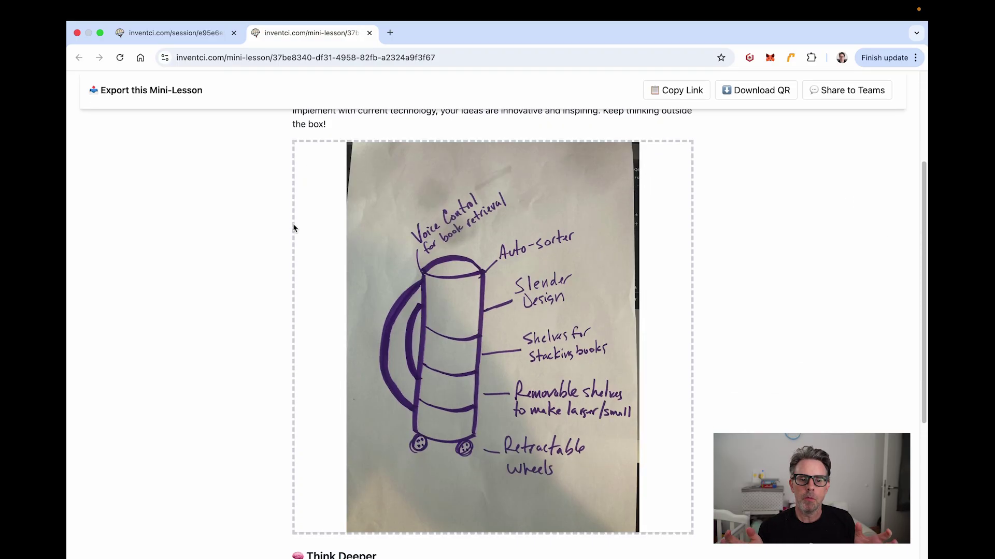
{"action": "left_click_drag", "start_coordinate": [307, 329], "coordinate": [642, 359]}
{"action": "left_click", "coordinate": [334, 399]}
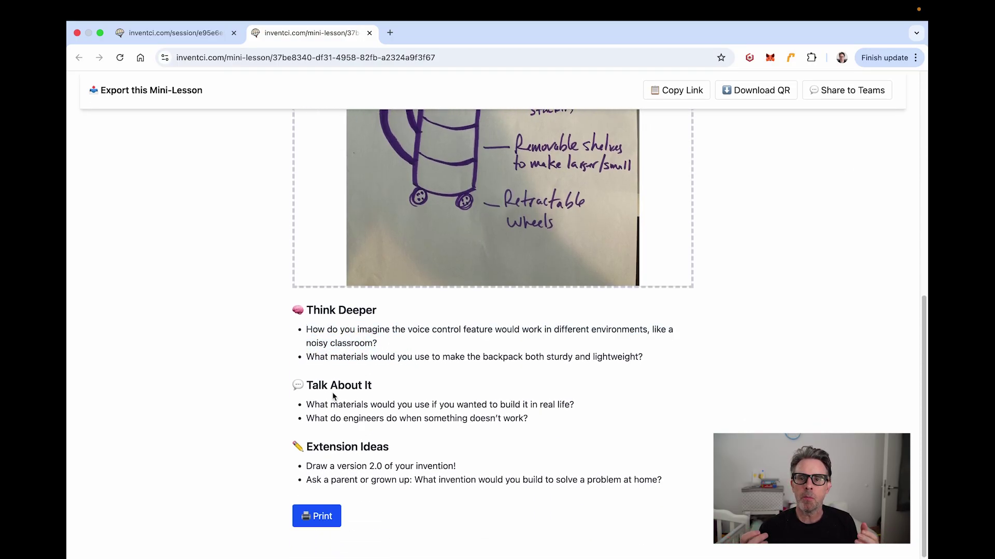
{"action": "left_click_drag", "start_coordinate": [307, 403], "coordinate": [565, 428]}
{"action": "left_click", "coordinate": [564, 418]}
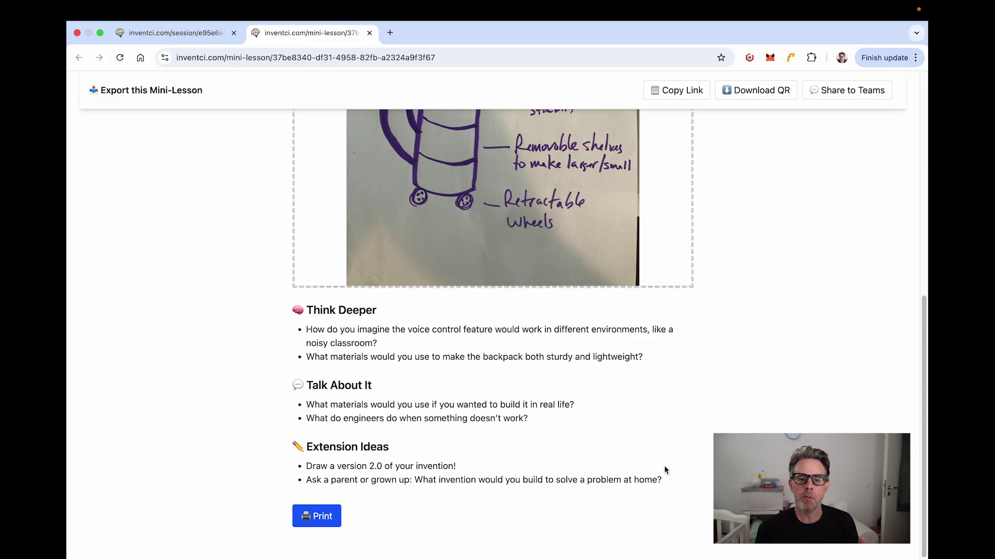
Return to the session's submissions and open the page of the student who submitted Stacker
{"action": "key", "text": "ctrl+shift+Tab"}
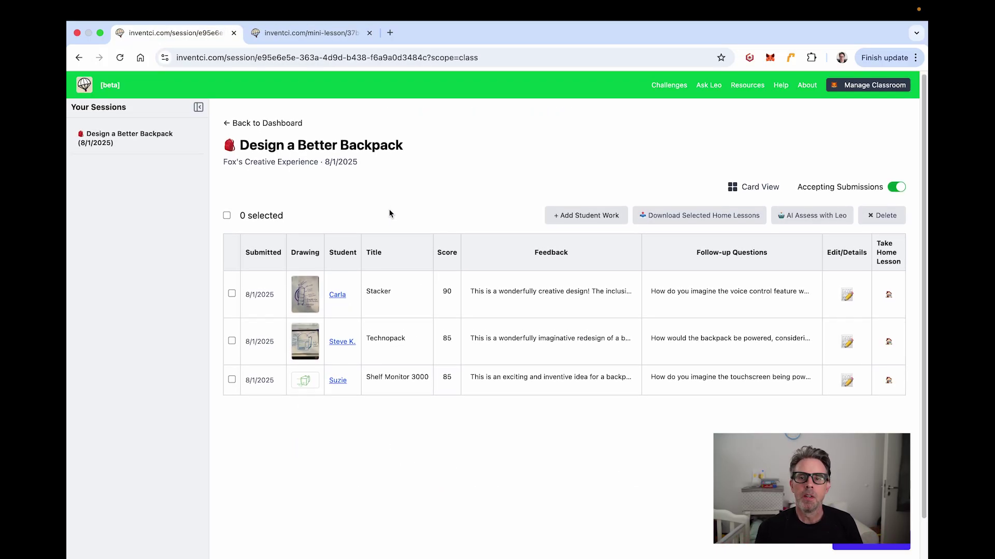
{"action": "left_click", "coordinate": [337, 298]}
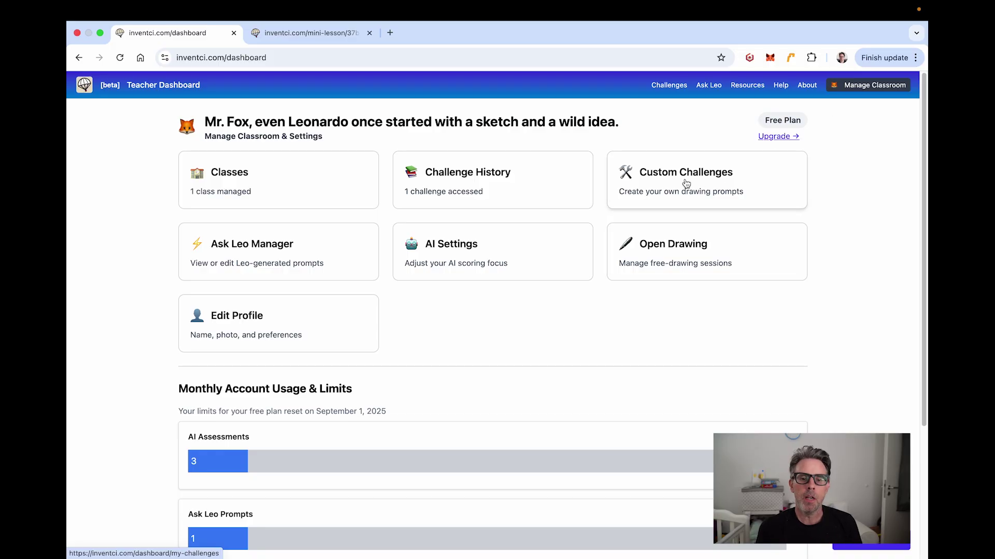
Start a new custom challenge from Custom Challenges, set its challenge type to Reinvent, and close the form without saving
{"action": "left_click", "coordinate": [686, 184]}
{"action": "left_click", "coordinate": [554, 430]}
{"action": "left_click", "coordinate": [422, 222]}
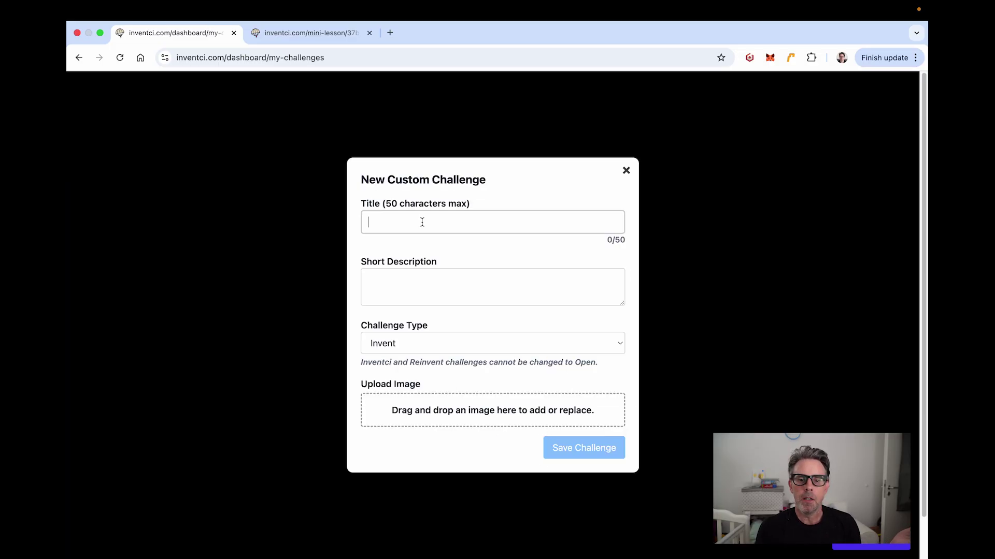
{"action": "left_click", "coordinate": [407, 288]}
{"action": "left_click", "coordinate": [398, 346]}
{"action": "left_click", "coordinate": [400, 356]}
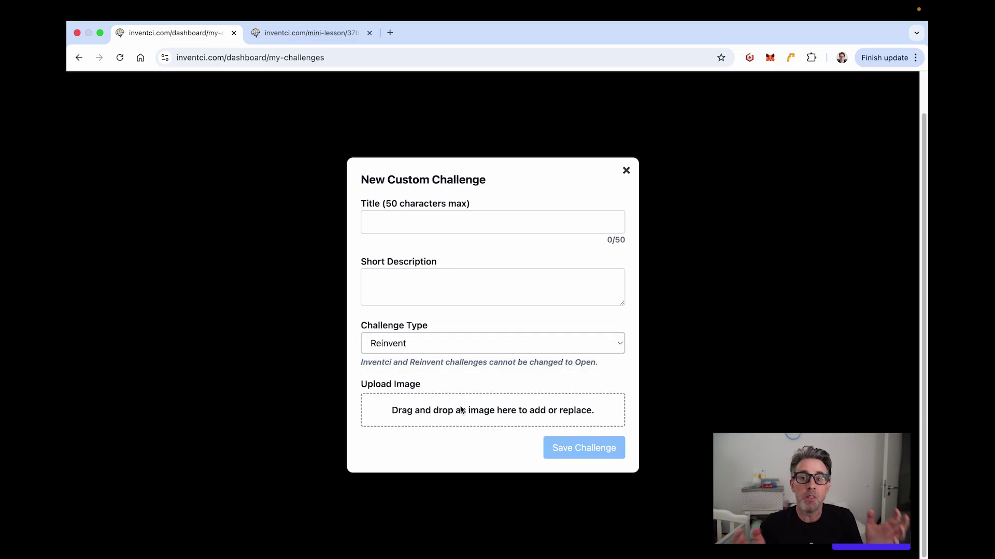
{"action": "left_click", "coordinate": [626, 172]}
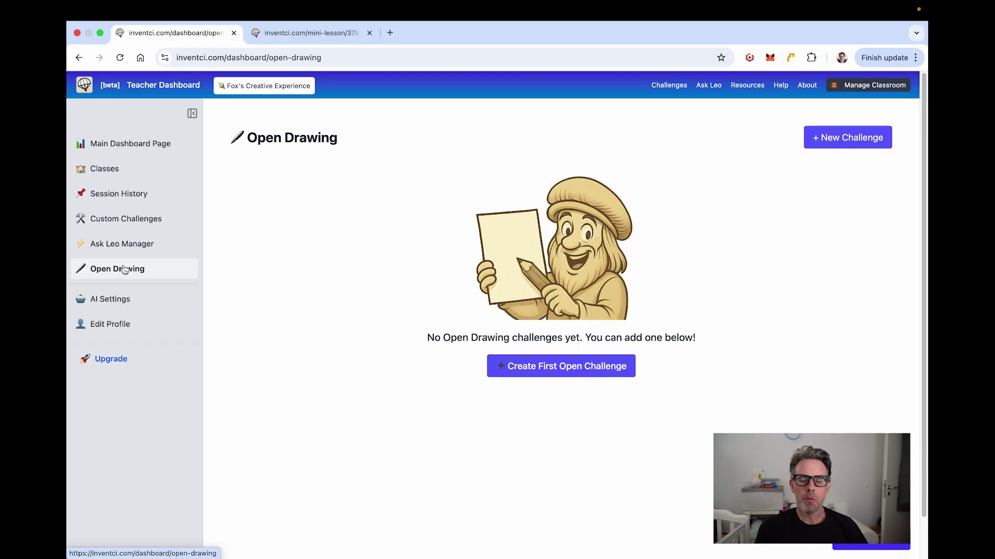
View the form for a first Open Drawing challenge and close it without saving
{"action": "left_click", "coordinate": [577, 371]}
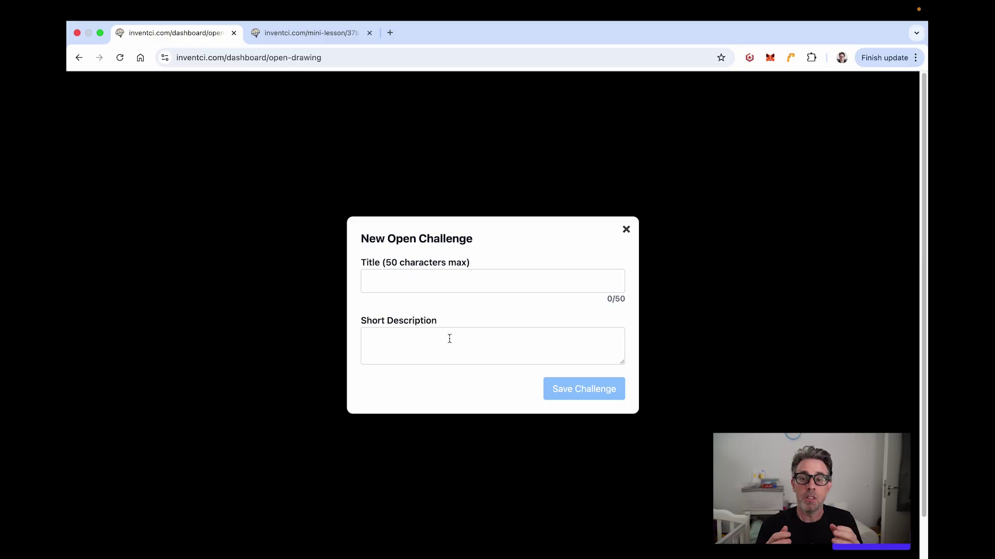
{"action": "left_click", "coordinate": [626, 230]}
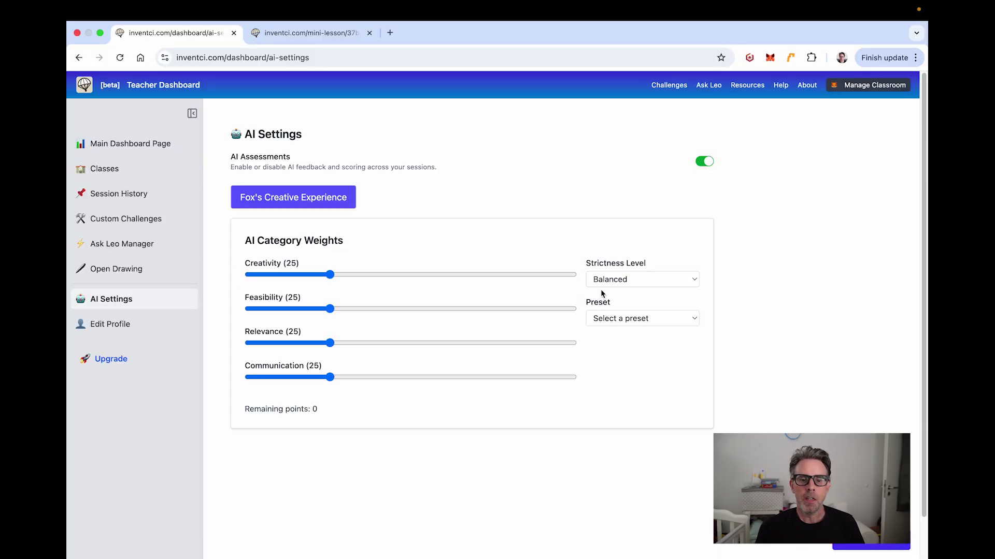
Apply the Real-World Fit preset to the AI settings and set the Relevance weight to 0 and Feasibility to 70
{"action": "left_click", "coordinate": [622, 320]}
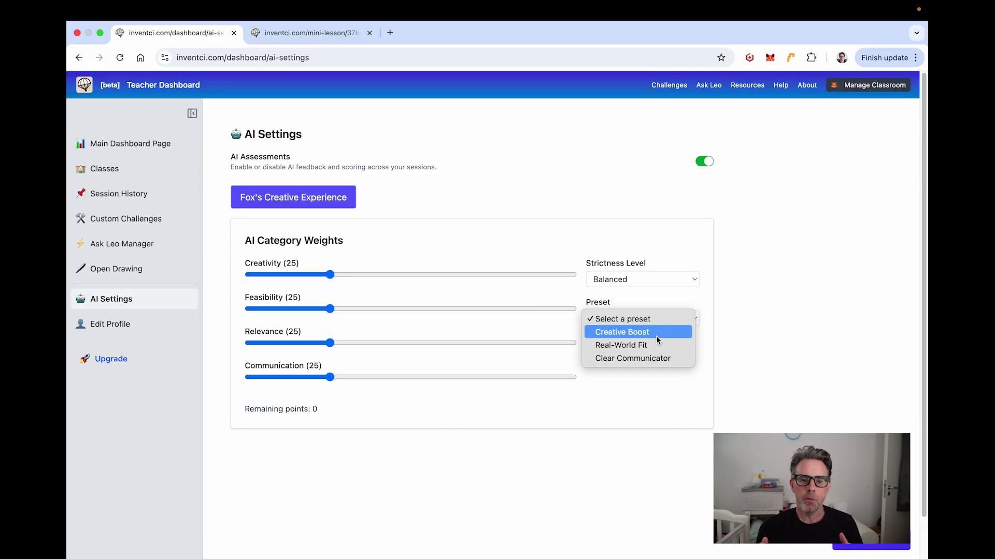
{"action": "left_click", "coordinate": [655, 344]}
{"action": "left_click_drag", "start_coordinate": [347, 343], "coordinate": [260, 344]}
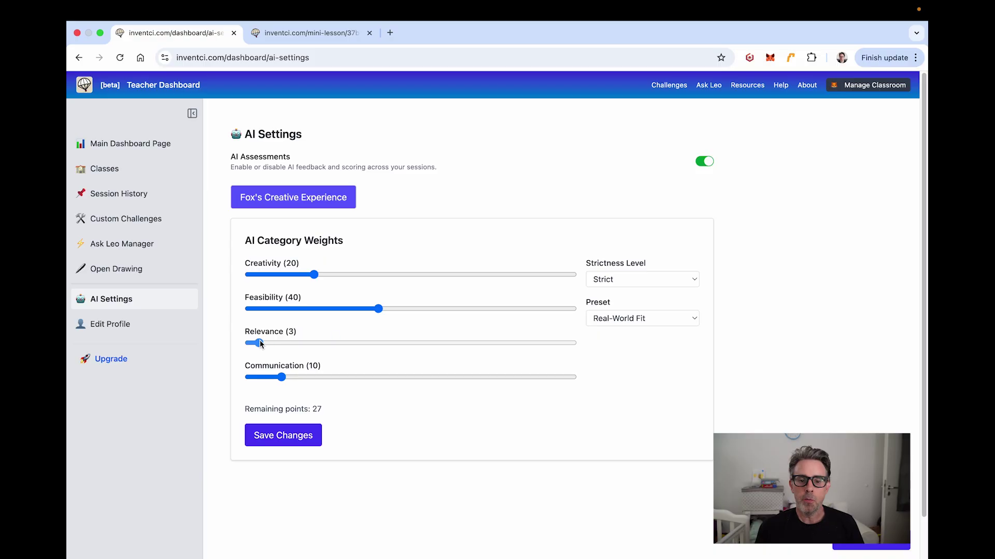
{"action": "left_click_drag", "start_coordinate": [378, 309], "coordinate": [531, 309]}
{"action": "left_click", "coordinate": [249, 343]}
{"action": "left_click", "coordinate": [475, 308]}
Try the Balanced strictness level for AI scoring and set it back to Strict
{"action": "left_click", "coordinate": [613, 280]}
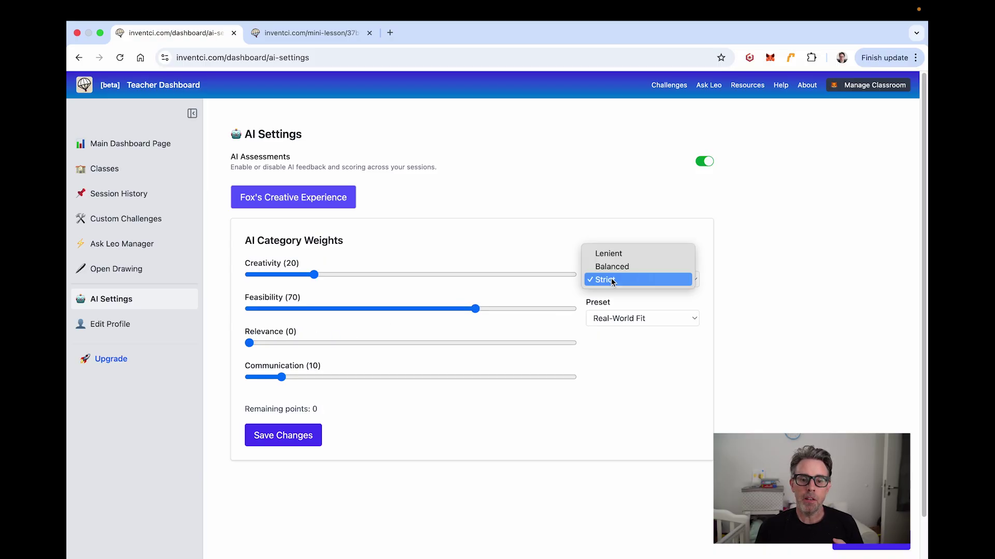
{"action": "left_click", "coordinate": [617, 267]}
{"action": "left_click", "coordinate": [616, 275]}
{"action": "left_click", "coordinate": [618, 266]}
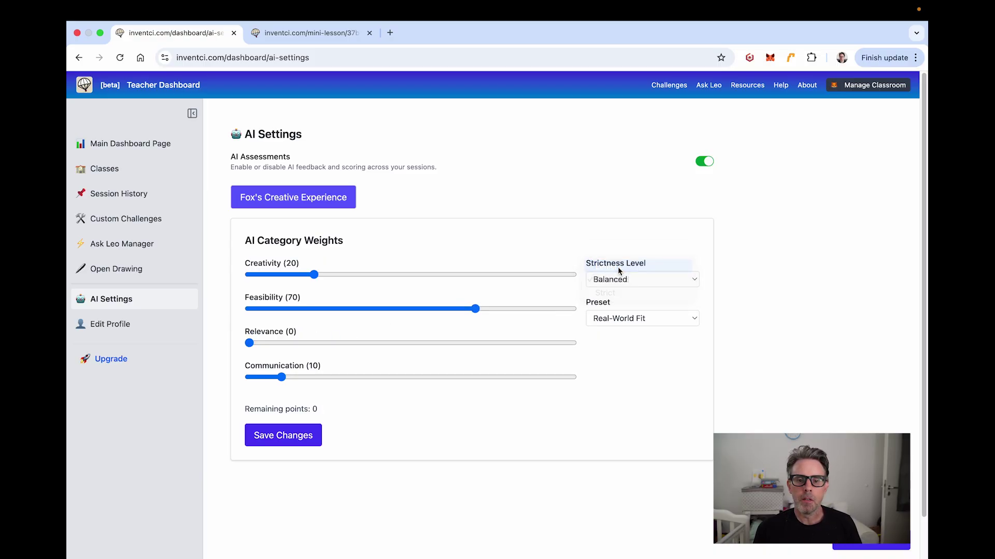
{"action": "left_click", "coordinate": [617, 278]}
{"action": "left_click", "coordinate": [618, 293]}
{"action": "left_click", "coordinate": [614, 283]}
{"action": "left_click", "coordinate": [614, 293]}
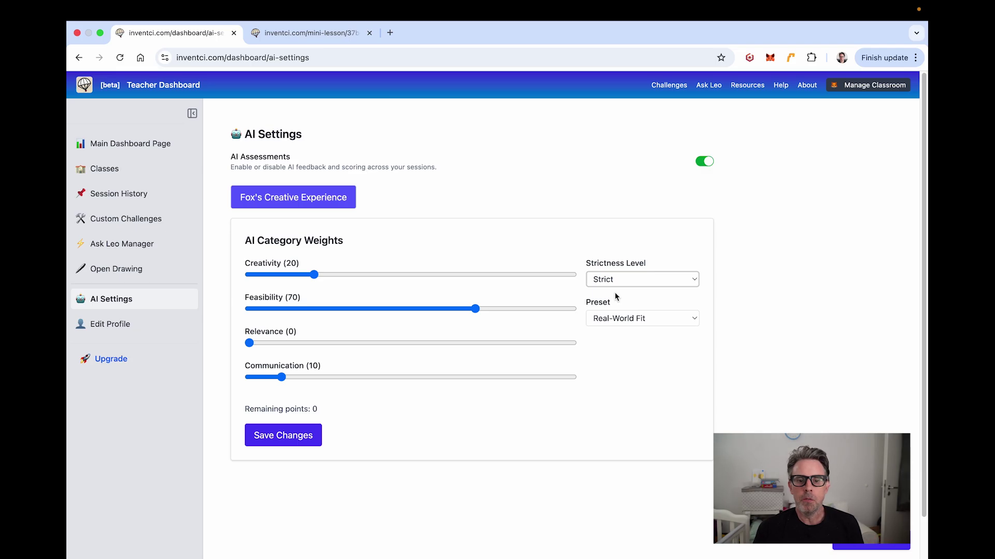
Rebalance the AI category weights by lowering Feasibility and raising Relevance
{"action": "left_click_drag", "start_coordinate": [475, 308], "coordinate": [369, 309]}
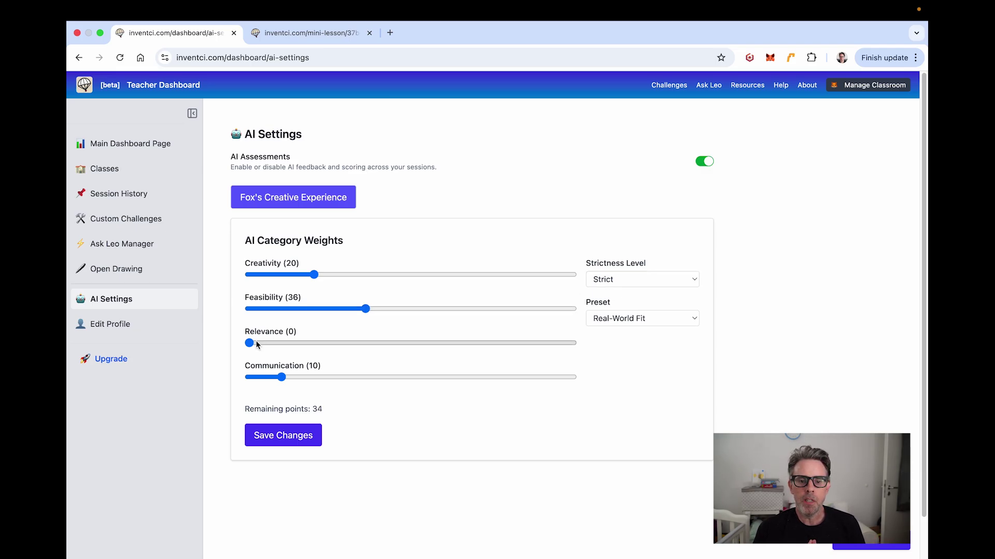
{"action": "left_click_drag", "start_coordinate": [249, 343], "coordinate": [317, 343]}
{"action": "left_click_drag", "start_coordinate": [369, 309], "coordinate": [356, 310]}
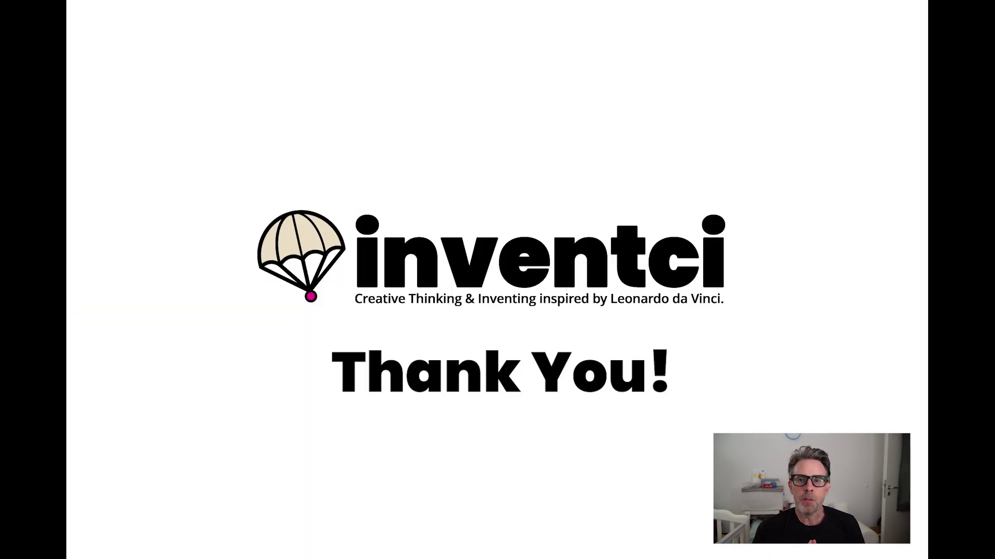